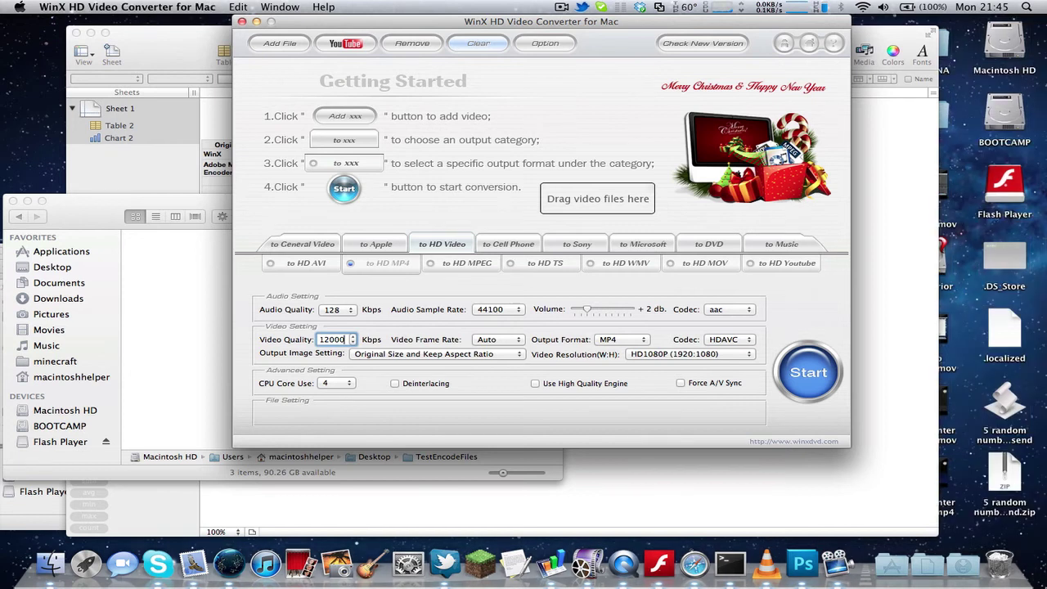
key(super+Tab)
key(super+a)
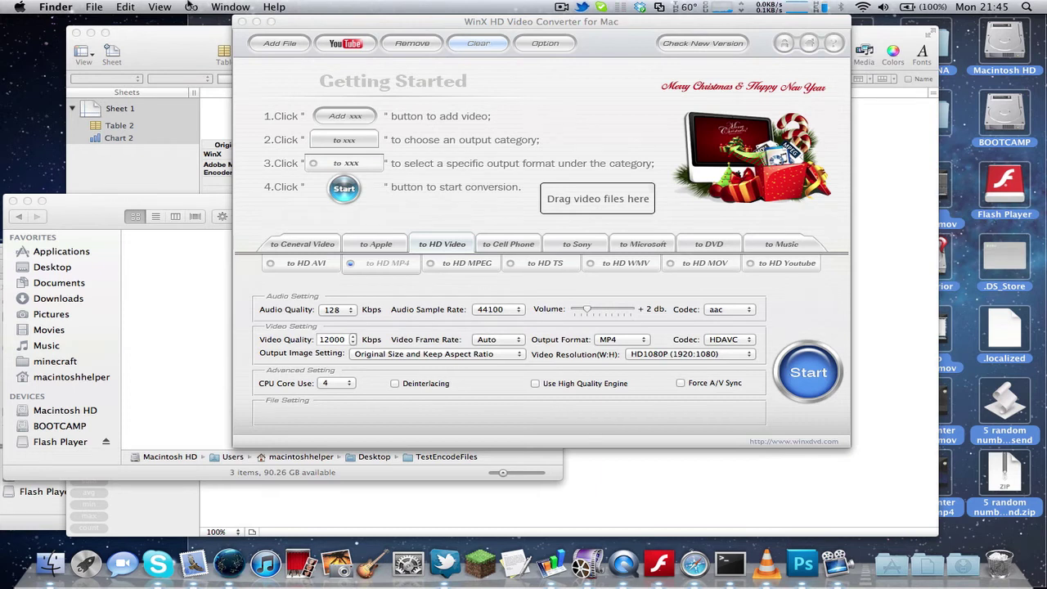
key(super+alt+a)
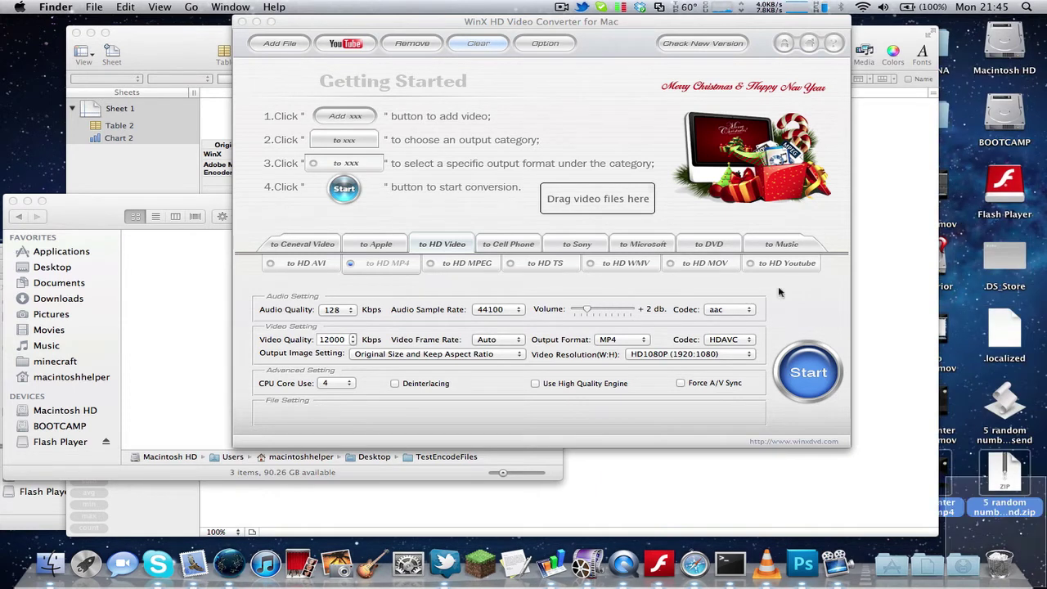
key(super+a)
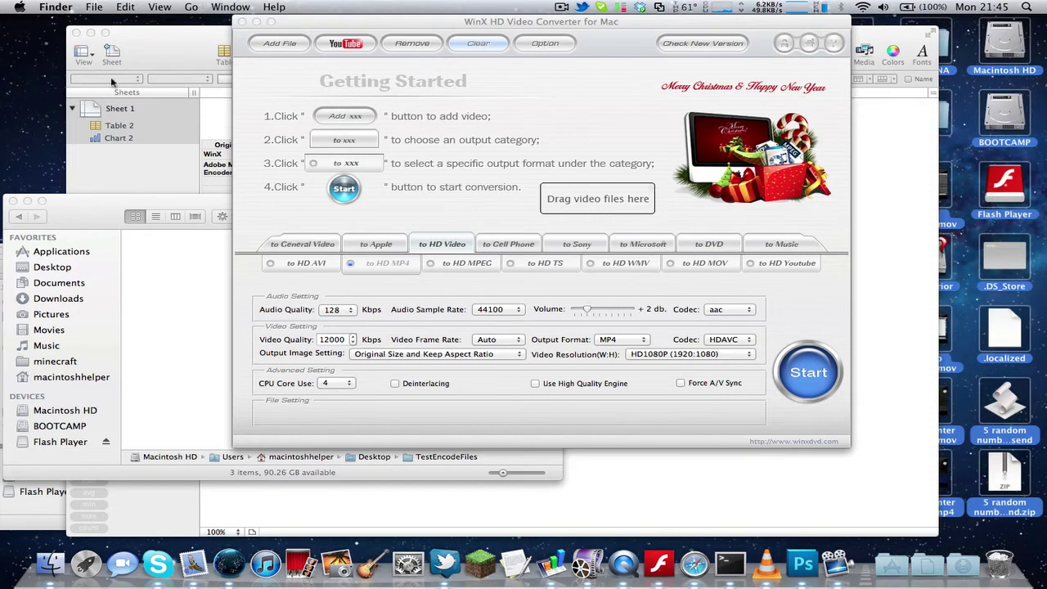
click(589, 88)
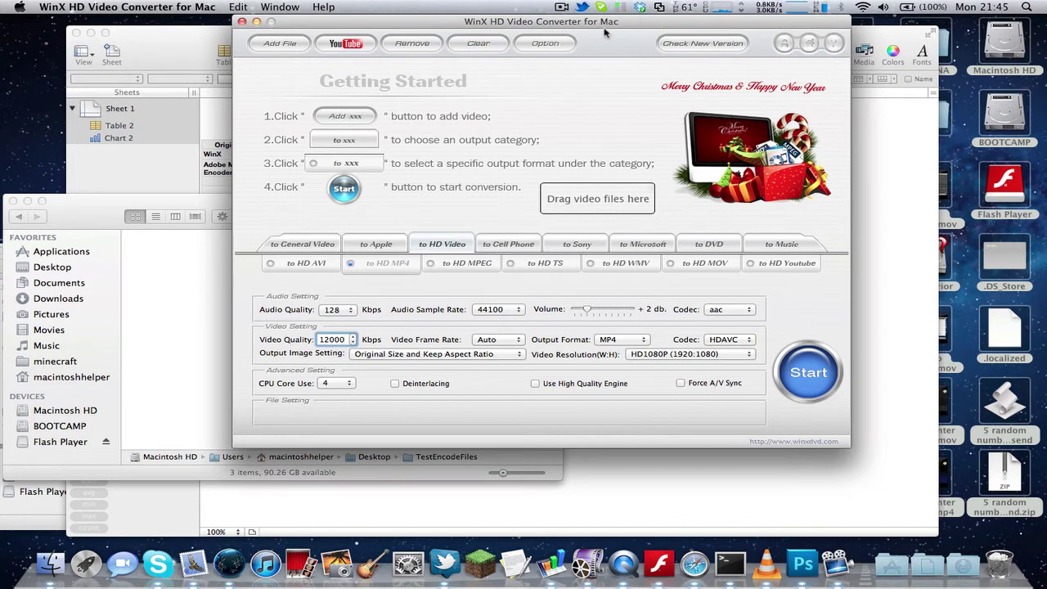
click(1004, 491)
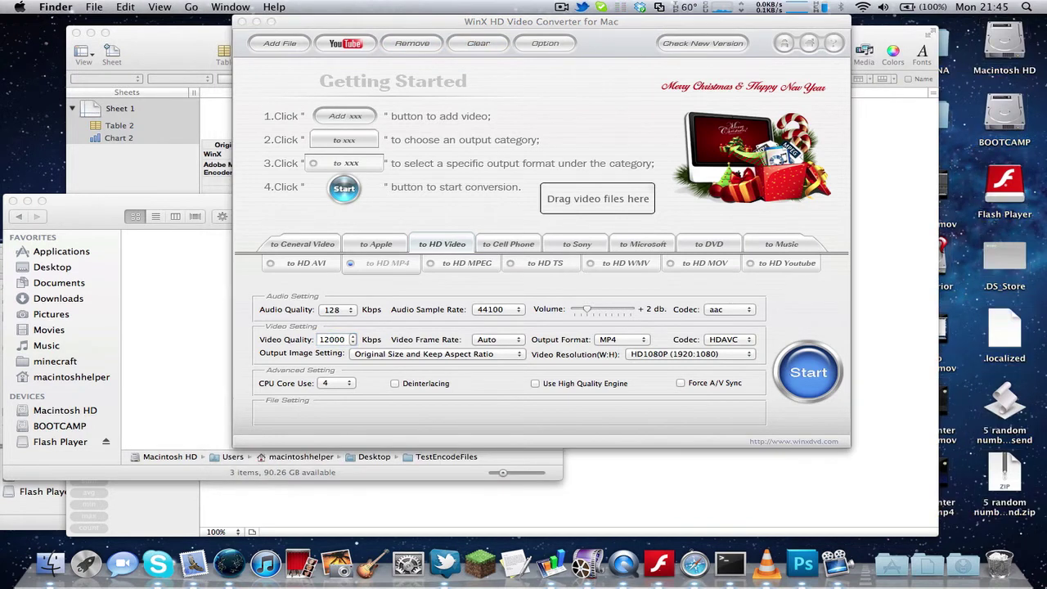
click(521, 22)
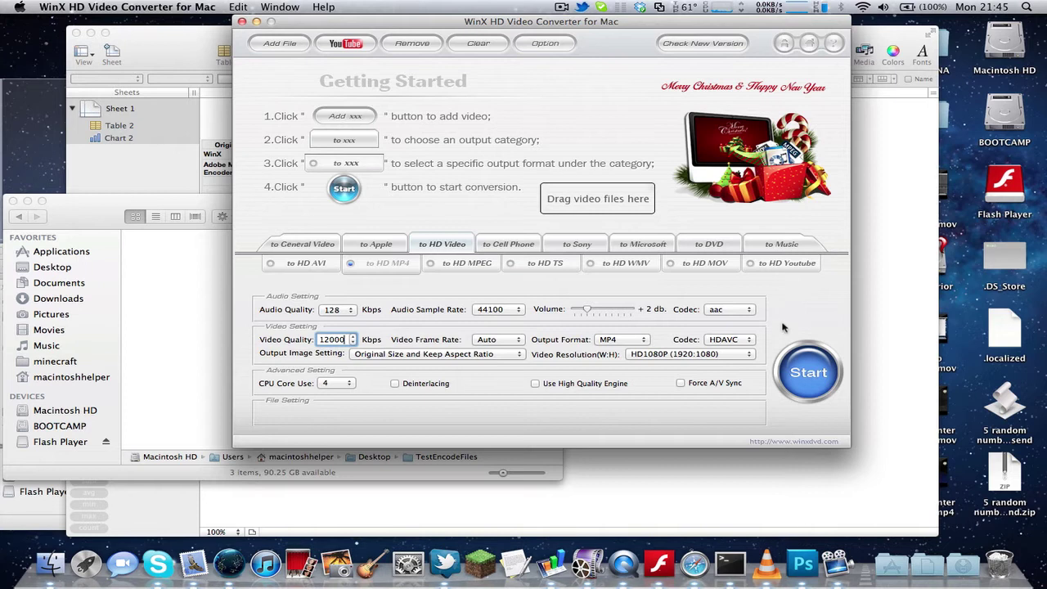
click(4, 72)
click(509, 116)
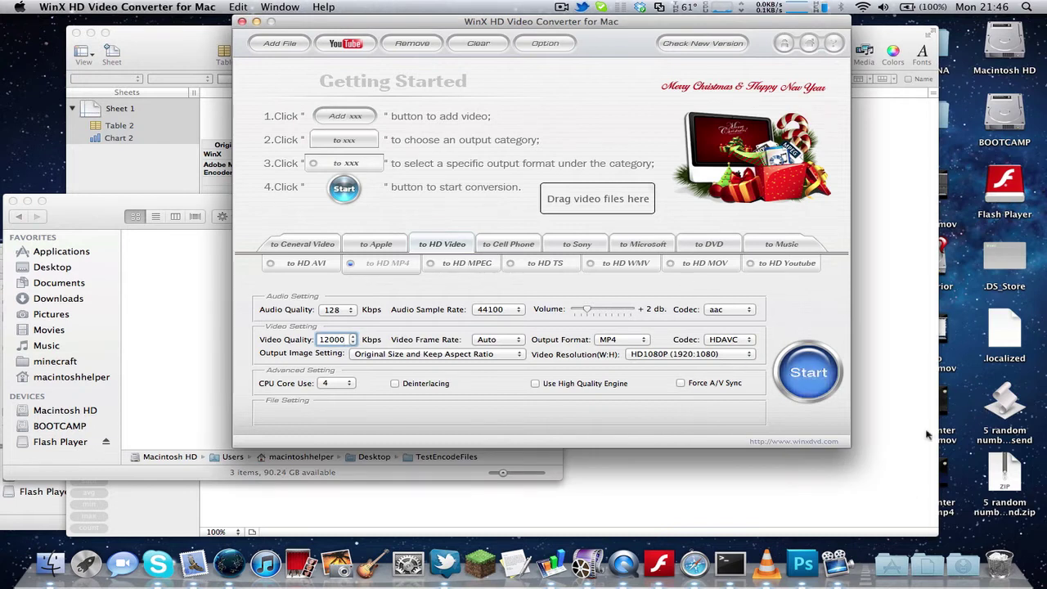
drag(1039, 582, 854, 16)
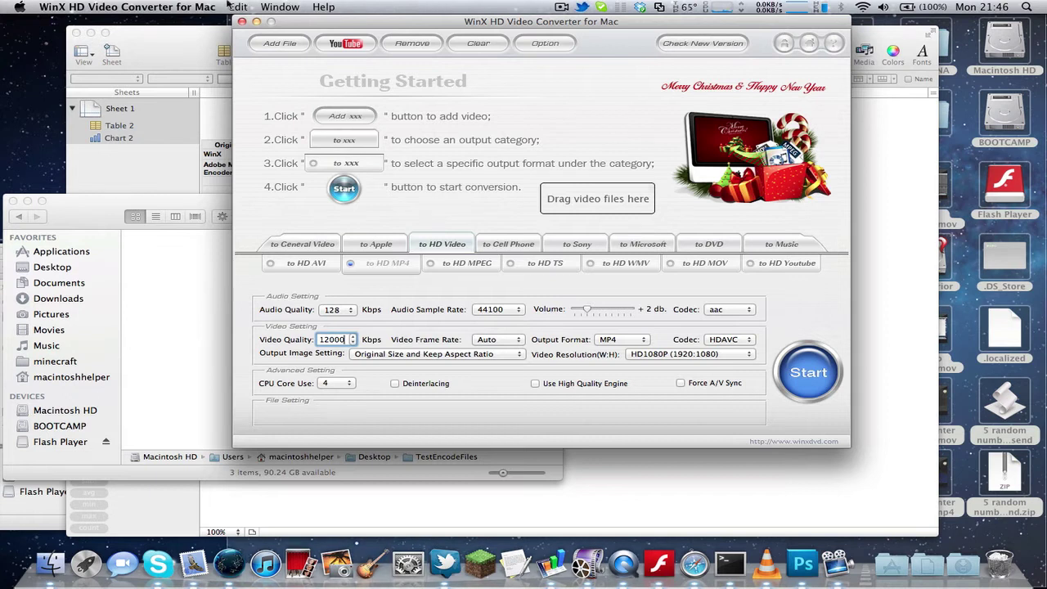
click(4, 77)
click(458, 135)
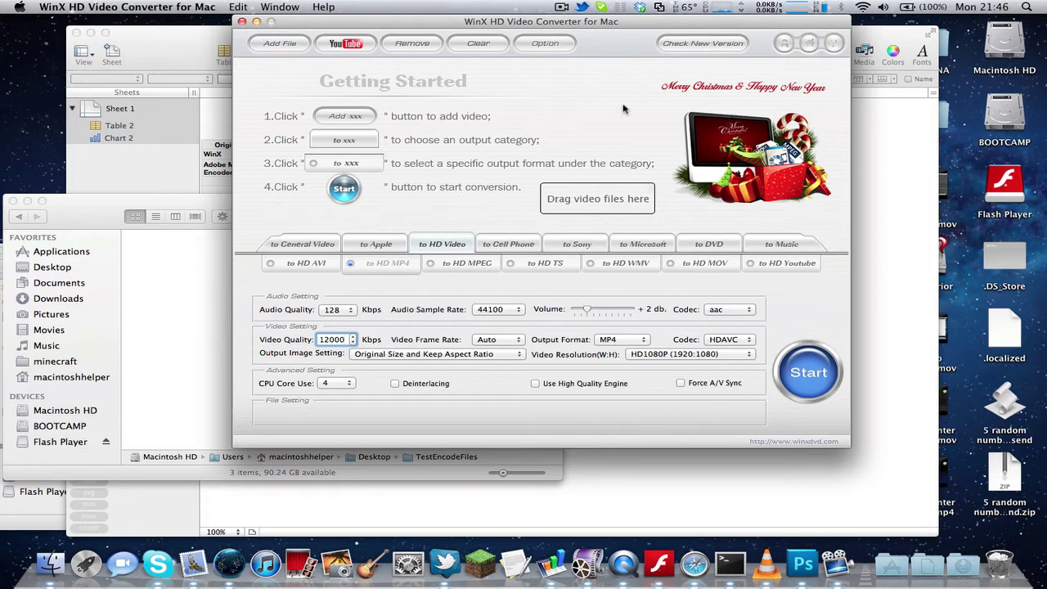
Step: View the iPad output profile in the converter's option settings and leave them without making changes
click(547, 42)
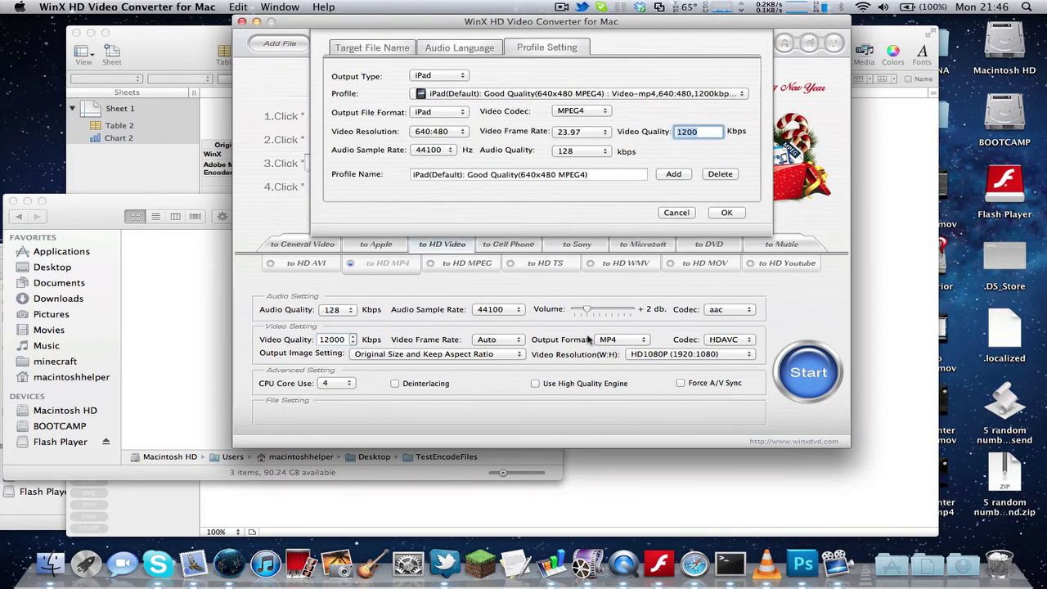
click(672, 211)
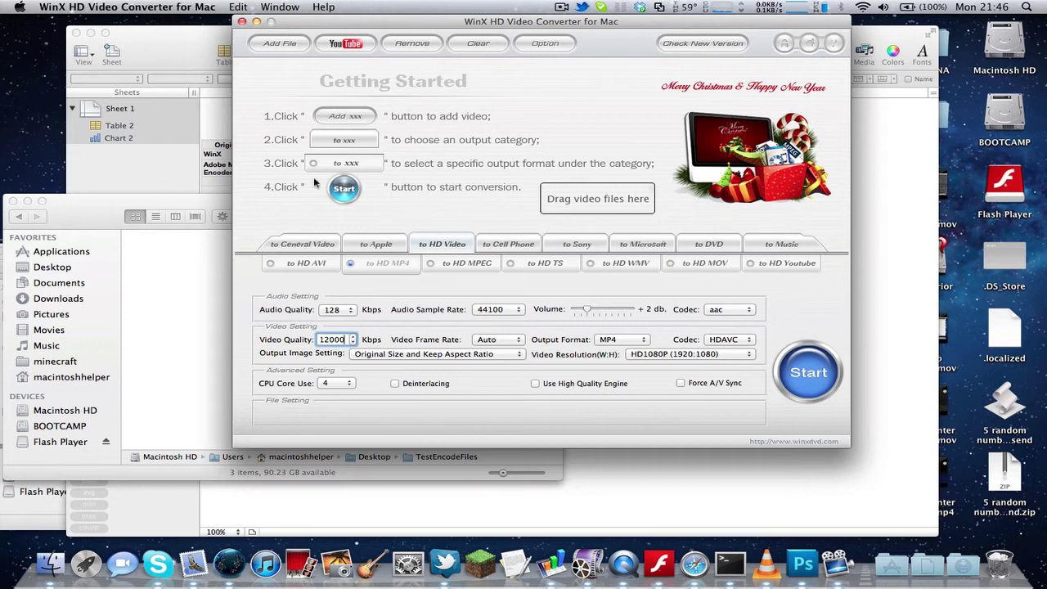
Step: Add the "How to enter a dungeon in Minecraft like a pro" MP4 clip from the HD_Youtube folder to the conversion list
click(193, 343)
drag(320, 201, 468, 191)
click(49, 253)
drag(425, 217, 233, 126)
click(370, 440)
drag(282, 392, 611, 198)
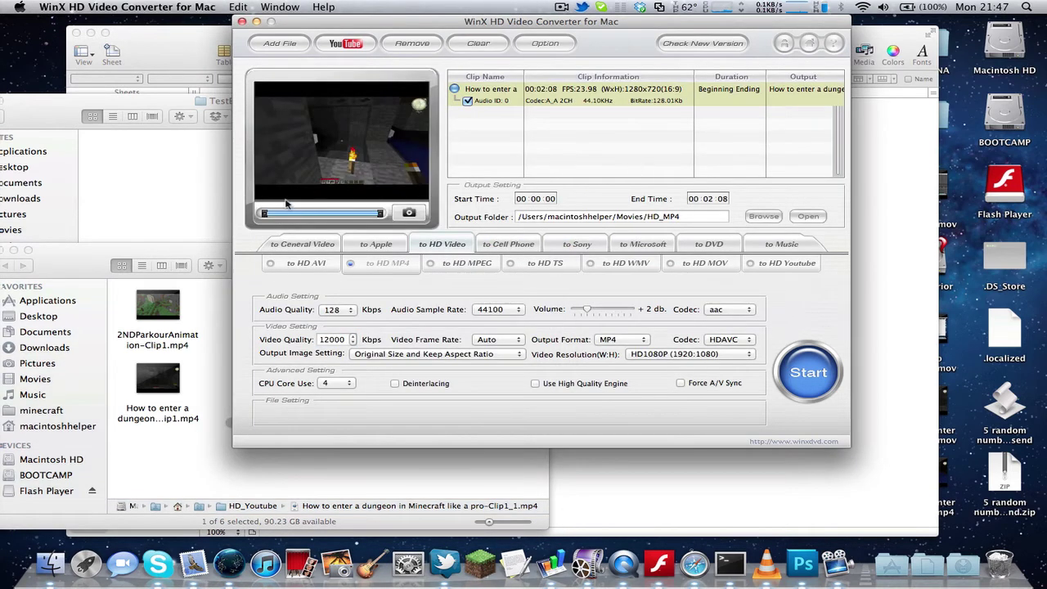
Step: Try trimming the clip with the range markers under the preview and return it to its full length
drag(268, 214, 263, 214)
mouse_move(265, 215)
mouse_down()
mouse_move(376, 212)
mouse_move(274, 215)
mouse_move(340, 215)
mouse_move(302, 214)
mouse_up()
mouse_move(379, 214)
mouse_down()
mouse_move(338, 217)
mouse_move(404, 214)
mouse_up()
drag(301, 215, 193, 211)
Step: View the output settings of the Music category and of the Apple category
click(771, 244)
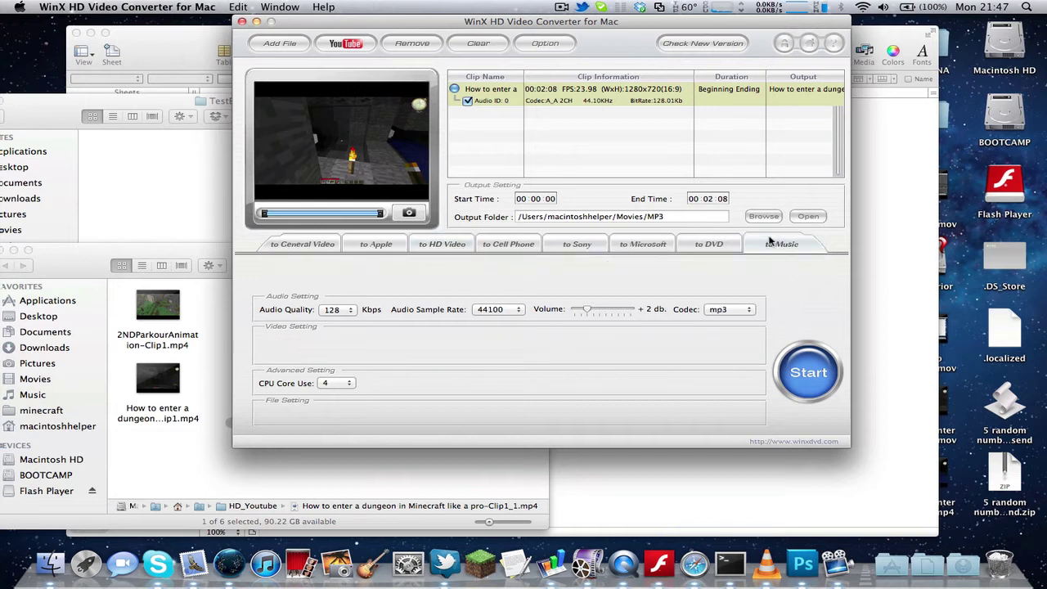
click(371, 247)
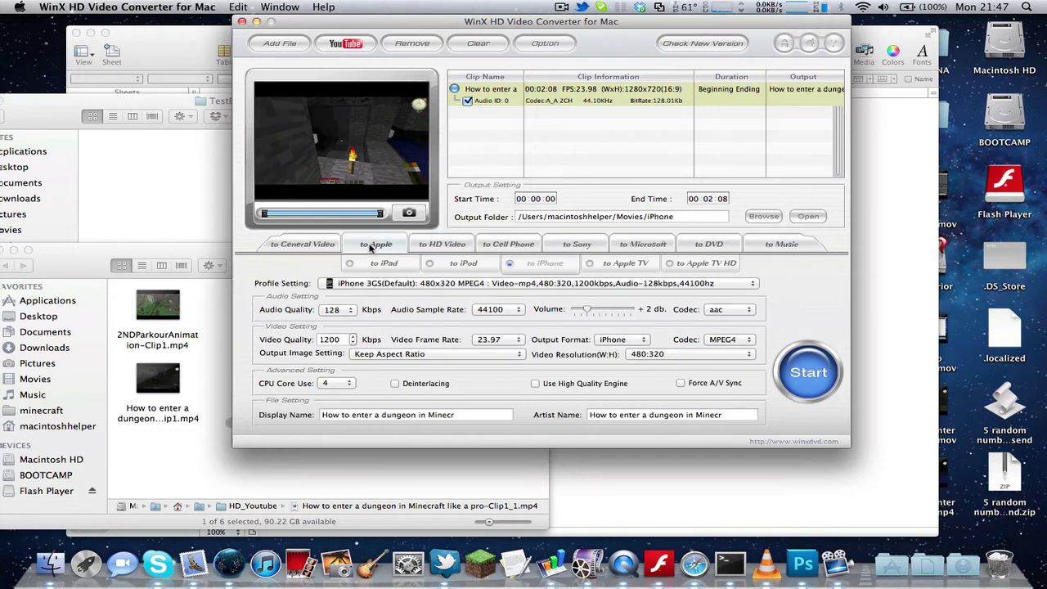
Step: Clear the local video list to add an online video, and cancel the URL entry
click(348, 46)
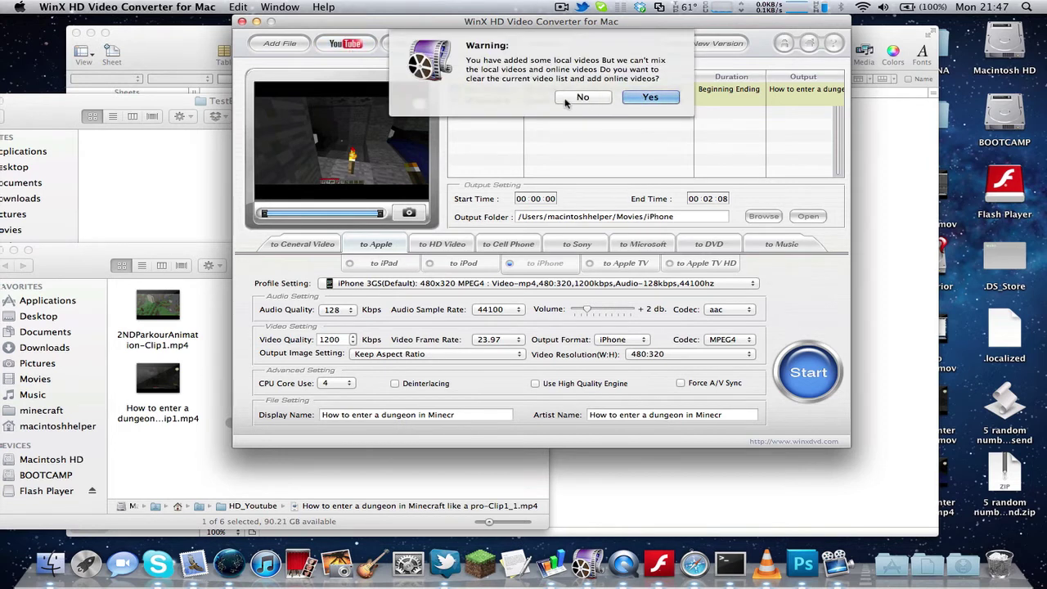
click(648, 98)
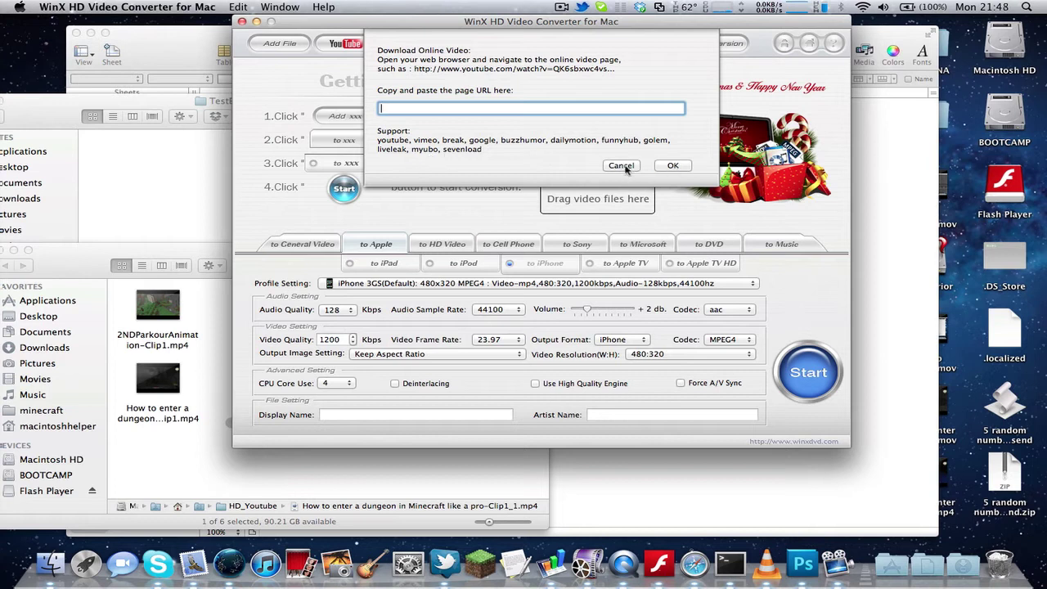
click(621, 166)
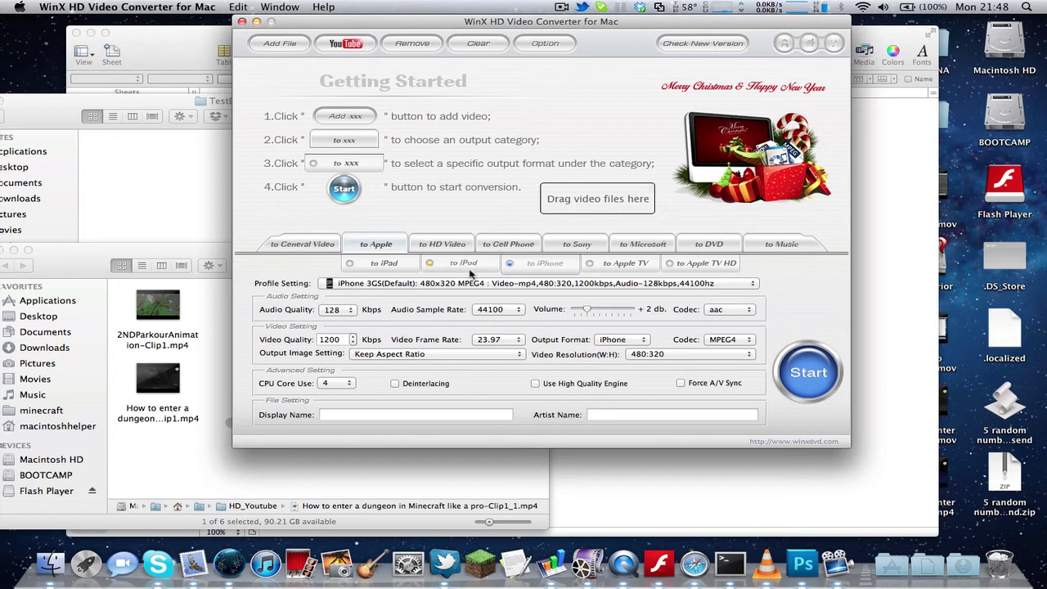
Step: Go through the HD AVI and HD TS formats of the HD Video category and select HD Youtube
click(426, 250)
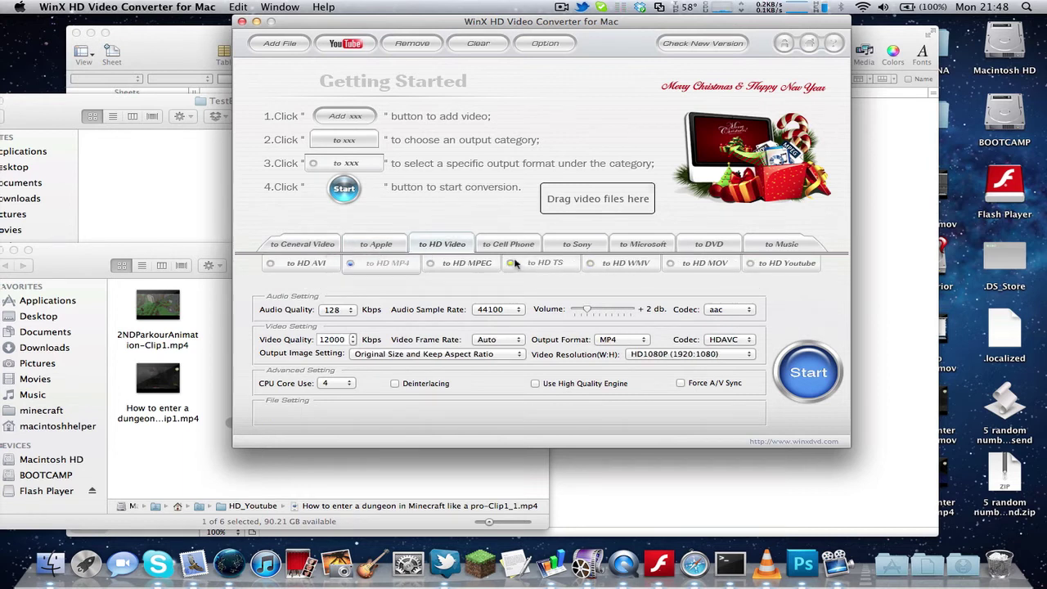
click(307, 264)
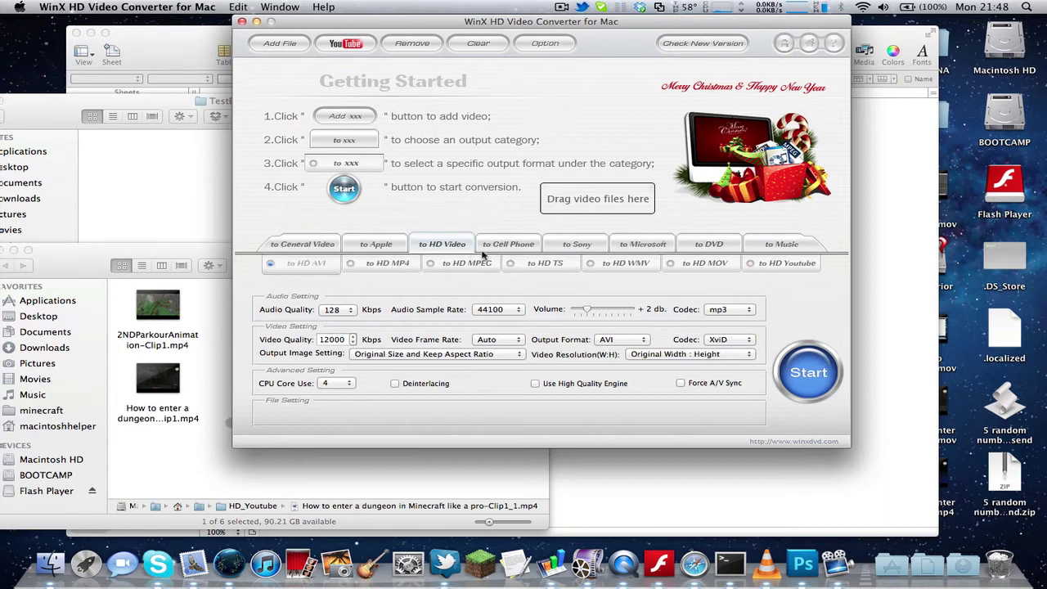
click(575, 270)
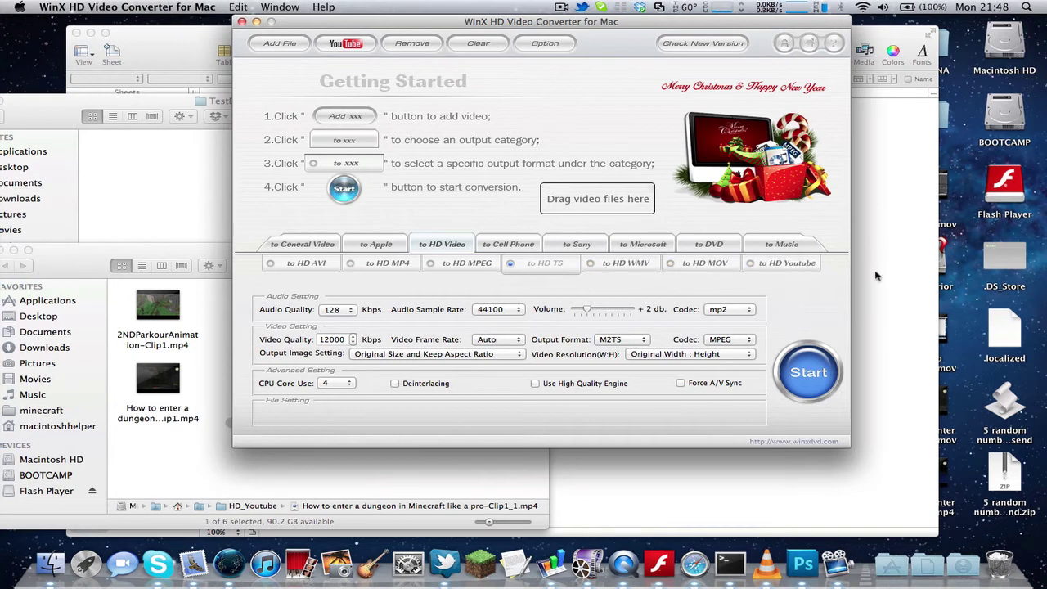
click(785, 263)
Step: Examine the video resolution and codec choices of the Nokia format in the Cell Phone category, keeping the current settings
click(515, 245)
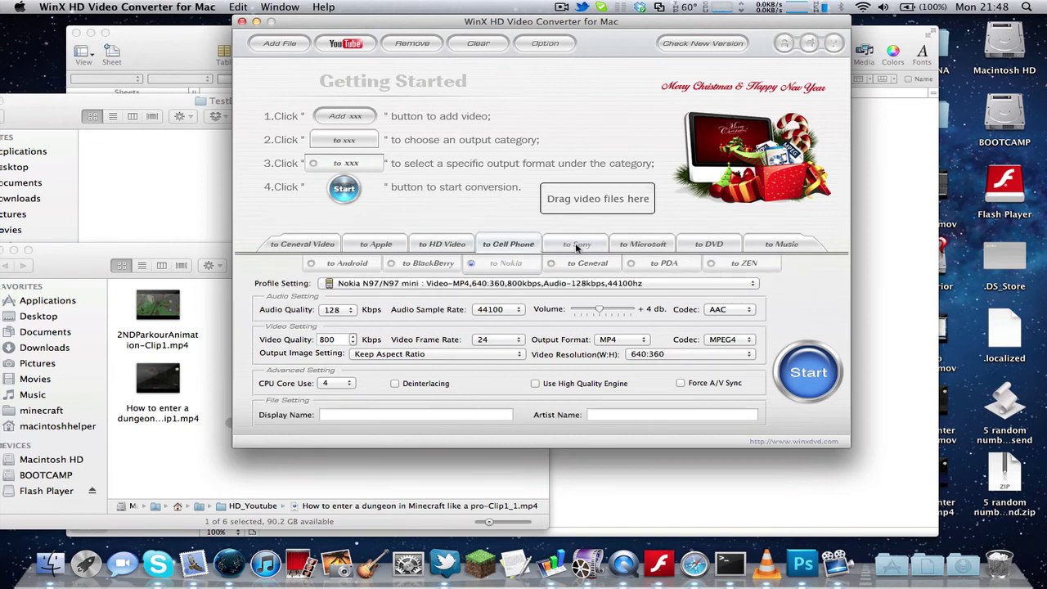
click(718, 356)
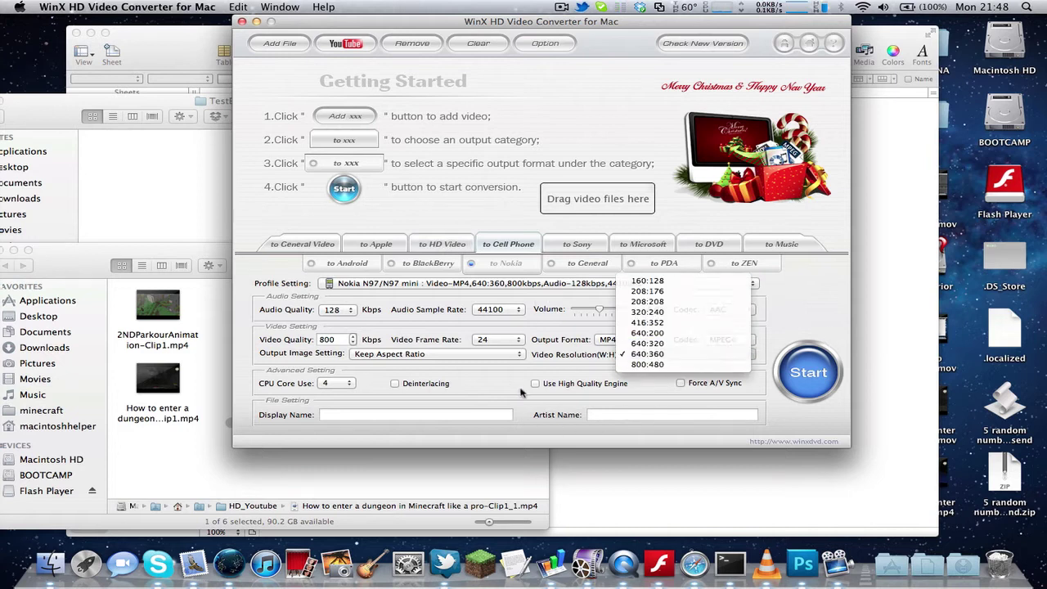
click(574, 356)
click(723, 341)
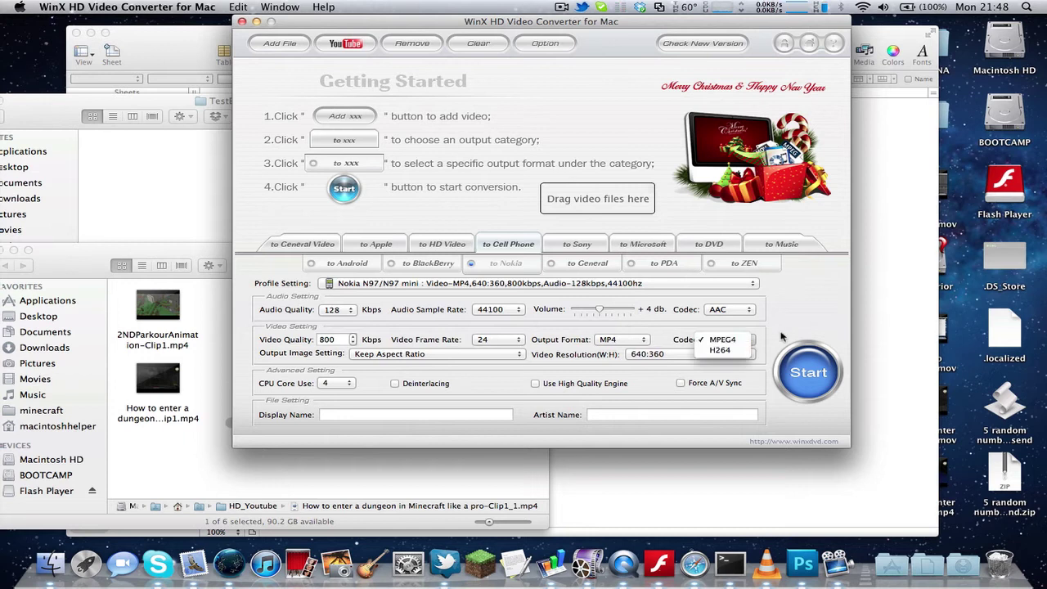
click(764, 330)
click(713, 343)
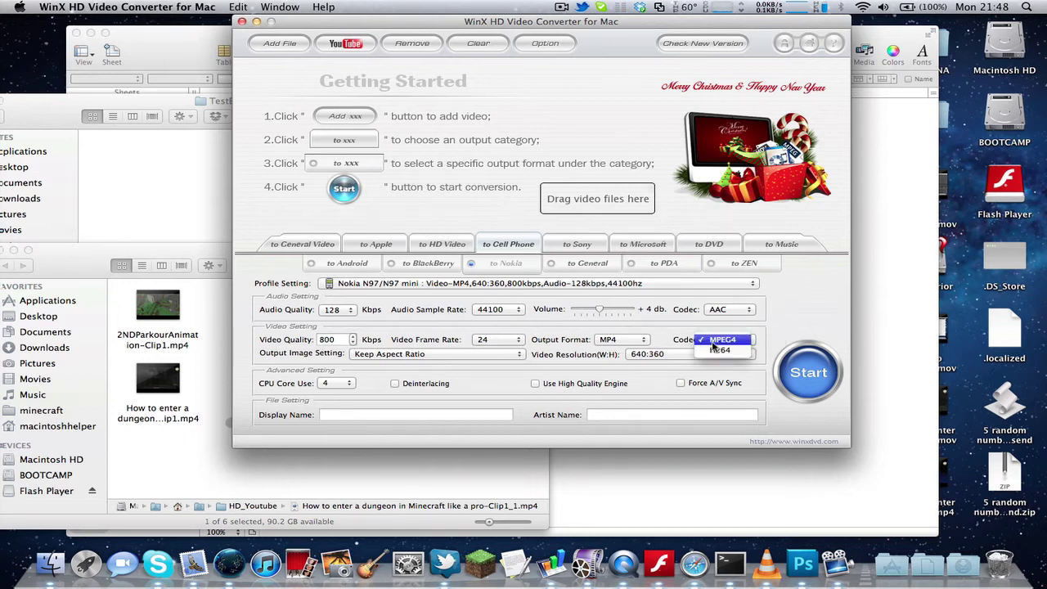
click(497, 438)
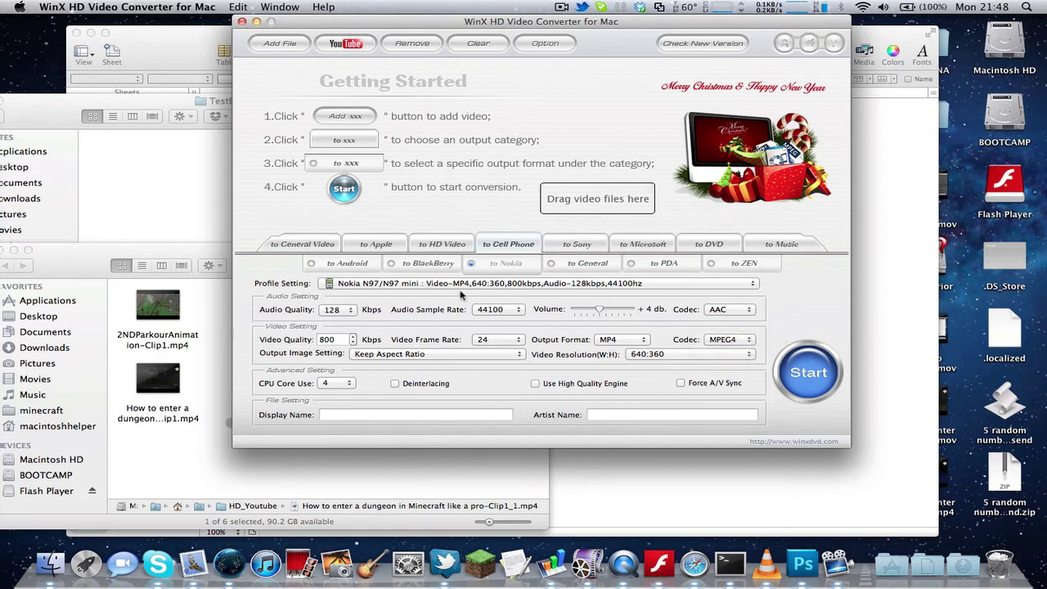
Step: Review the HD Video output settings again, switching briefly to the Apple category and back
click(415, 238)
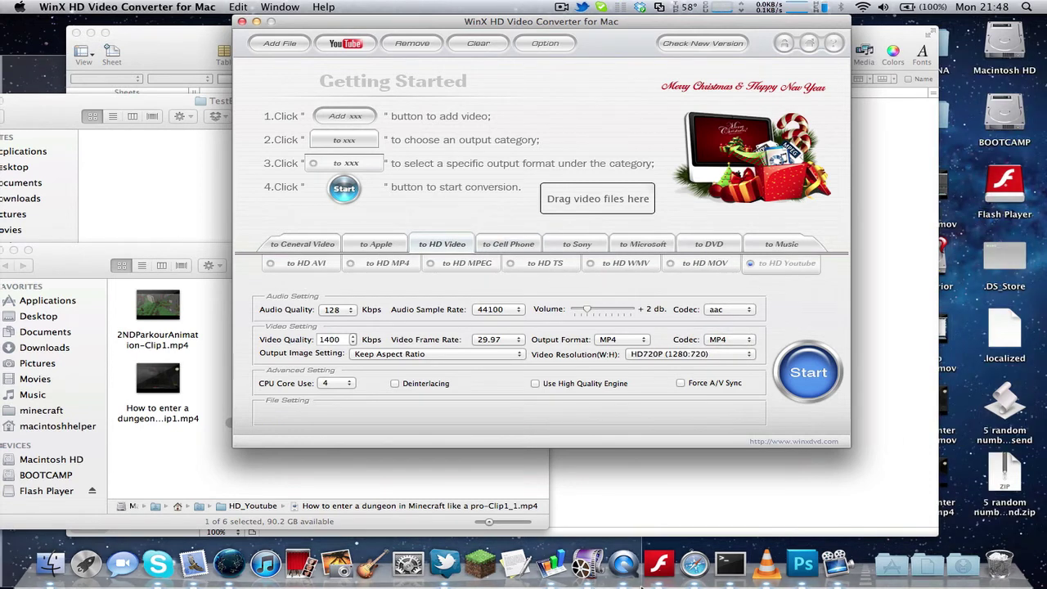
click(640, 586)
click(483, 289)
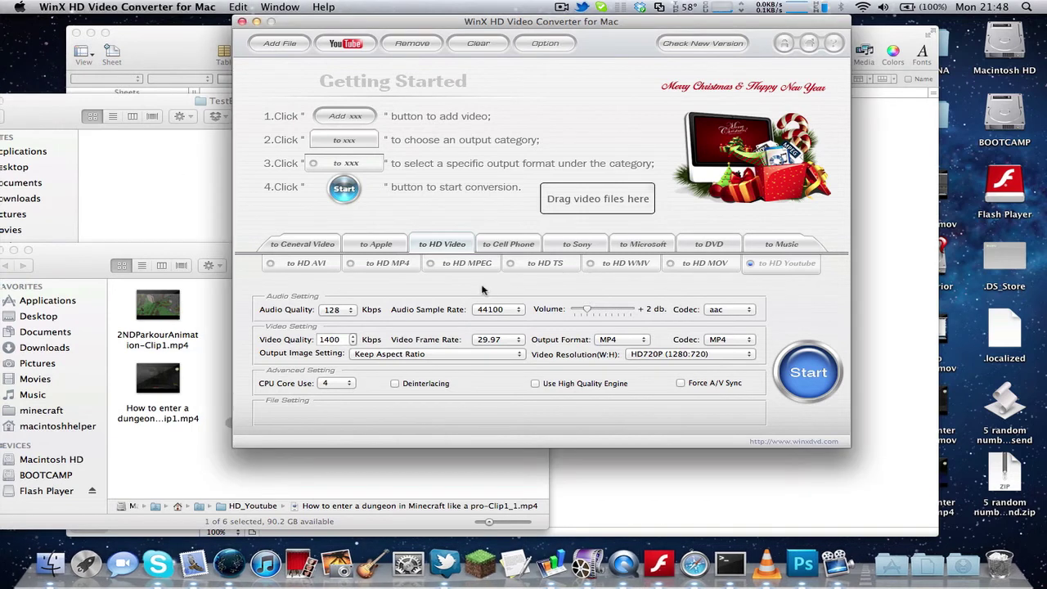
click(391, 246)
click(437, 247)
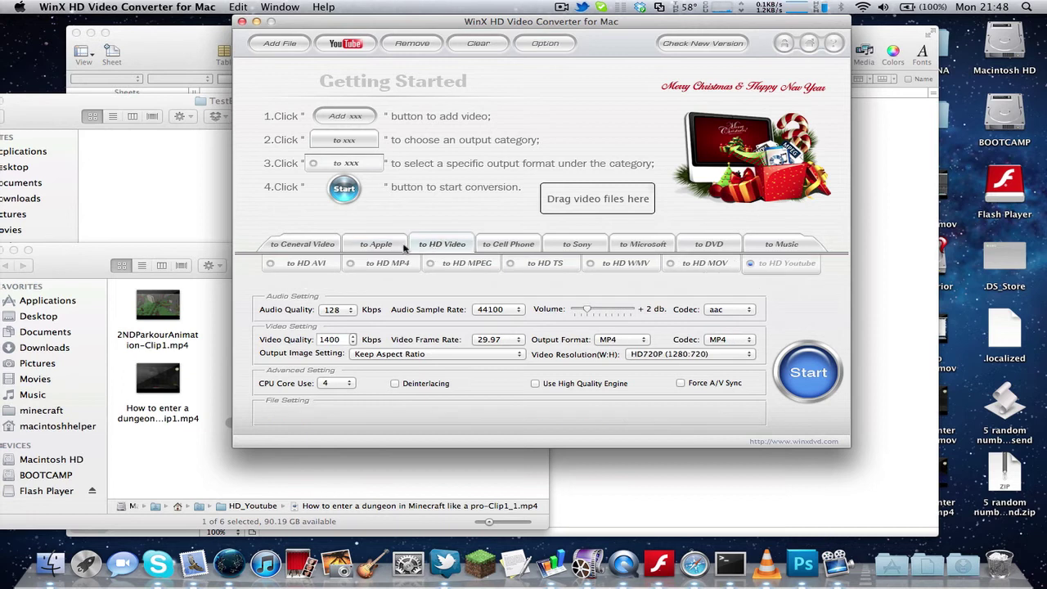
Step: Examine the video frame rate choices and the video quality value of the MP4 format in the General Video category
click(286, 246)
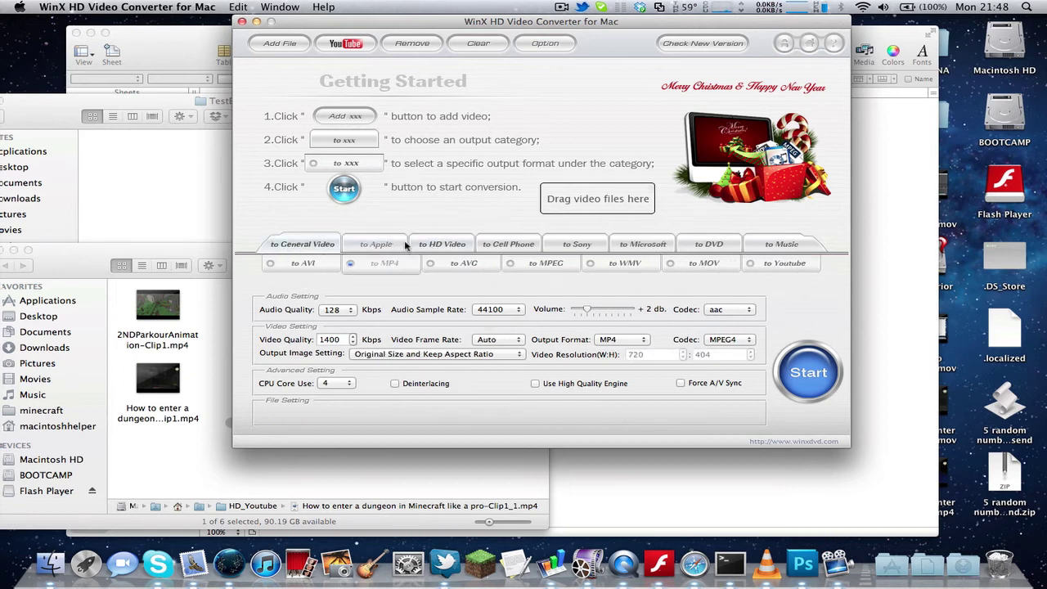
click(496, 339)
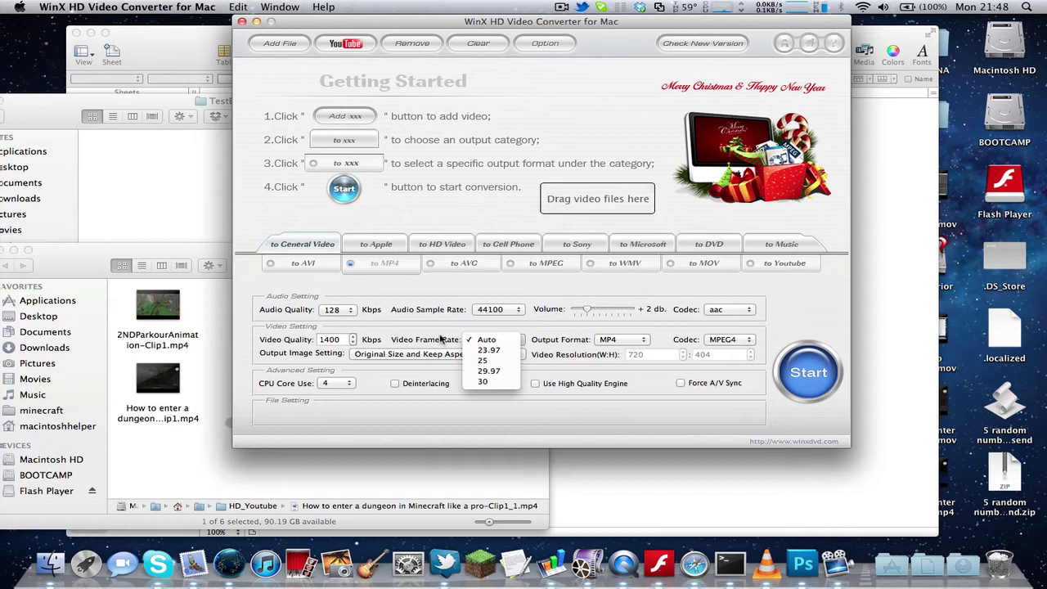
click(347, 388)
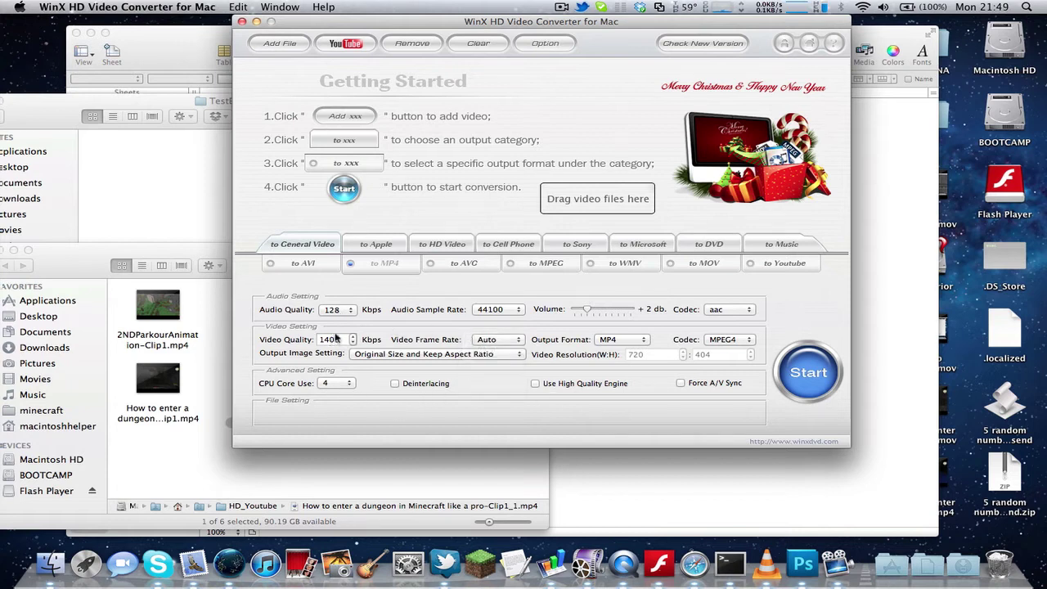
double_click(335, 338)
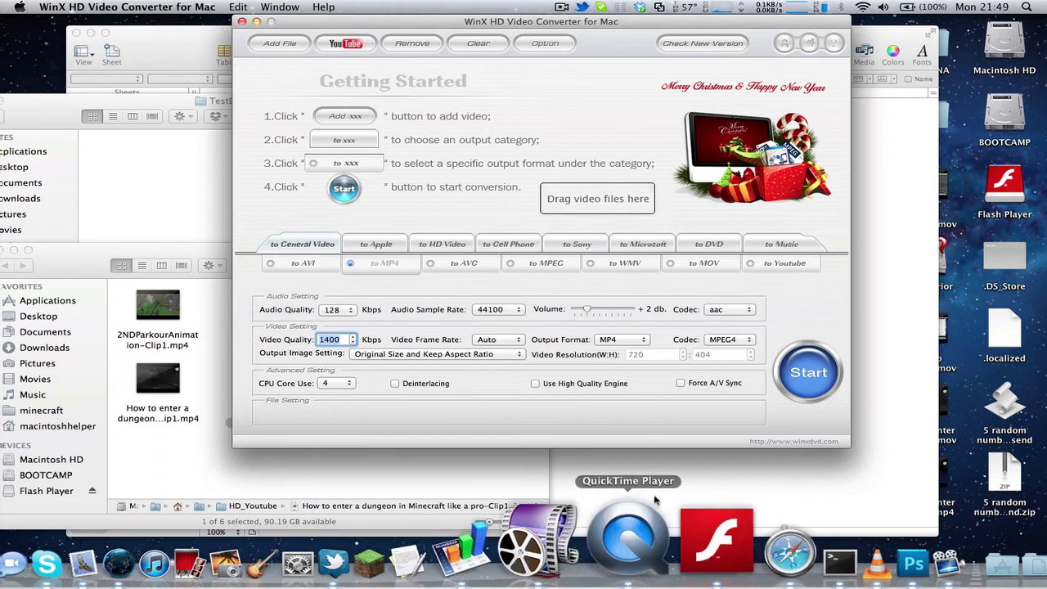
drag(1035, 573, 189, 7)
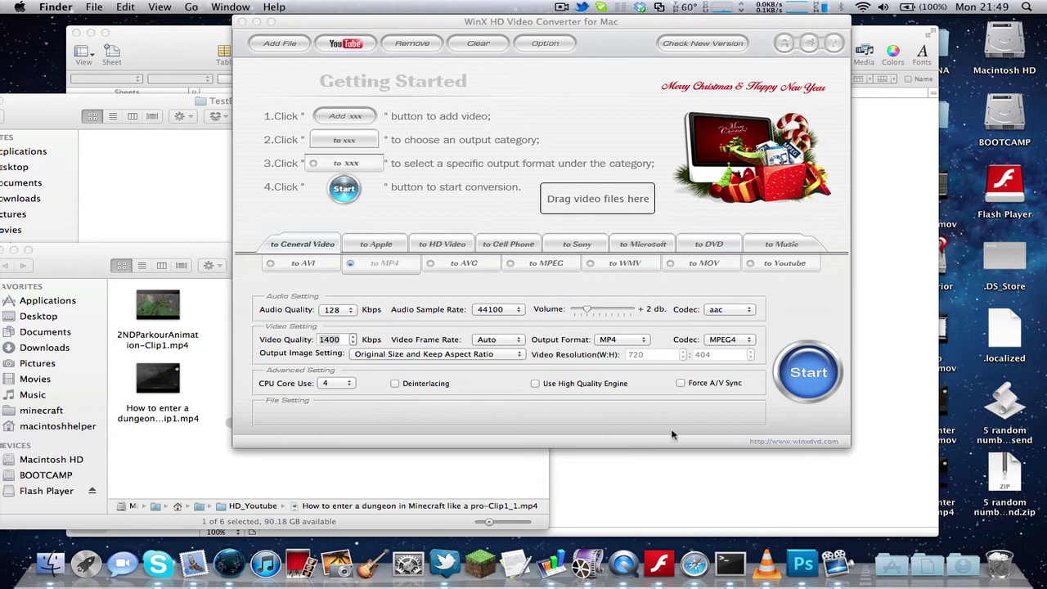
click(427, 417)
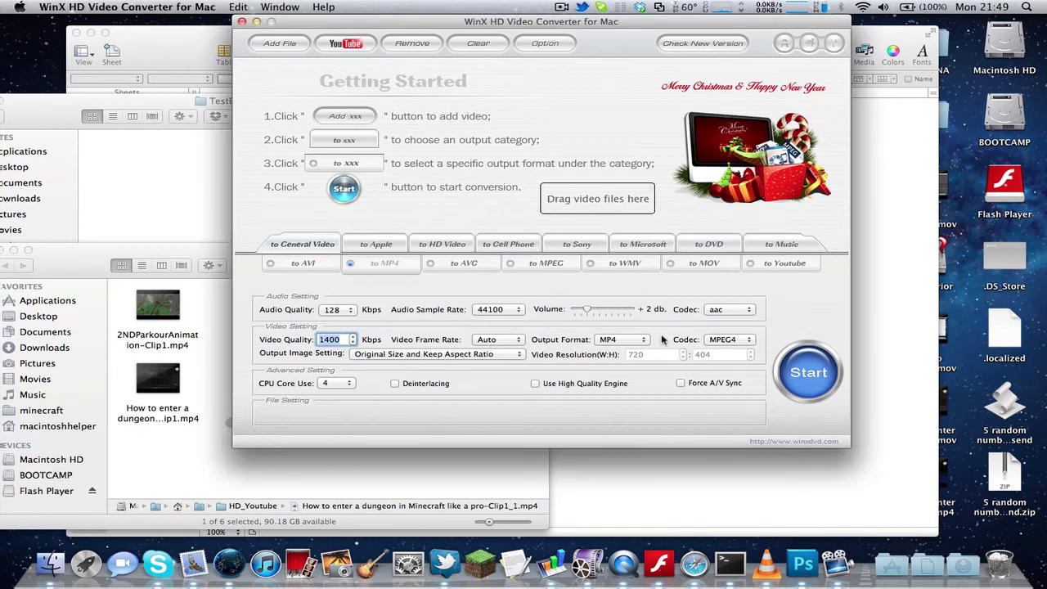
Step: Check the video codec choices for General Video MP4 and switch the output category to Apple
click(730, 340)
click(522, 313)
click(368, 238)
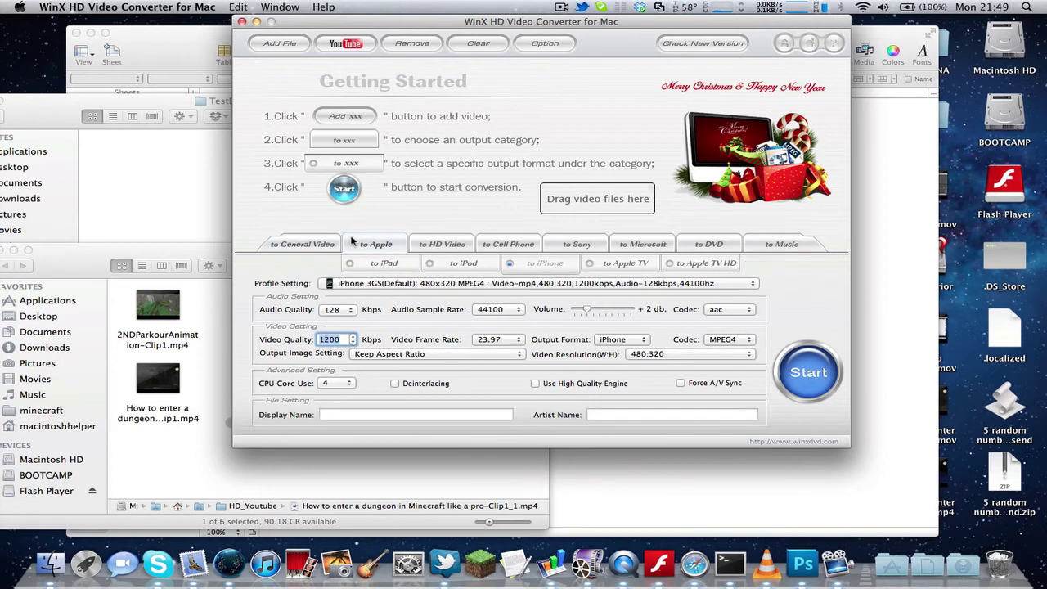
Step: Select the HD MP4 format in the HD Video category and check its audio codec choices
click(442, 245)
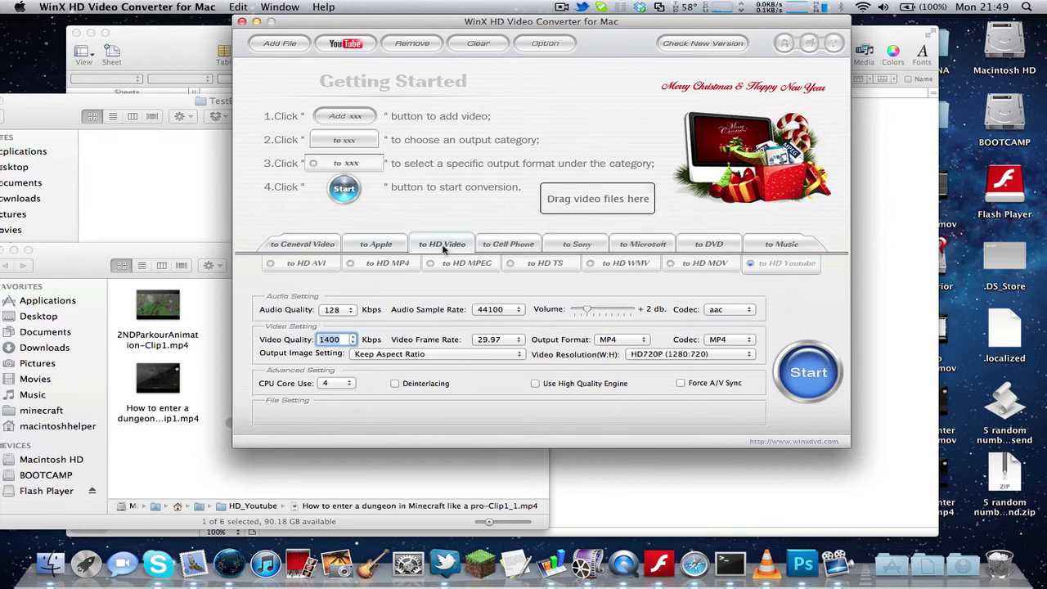
click(390, 264)
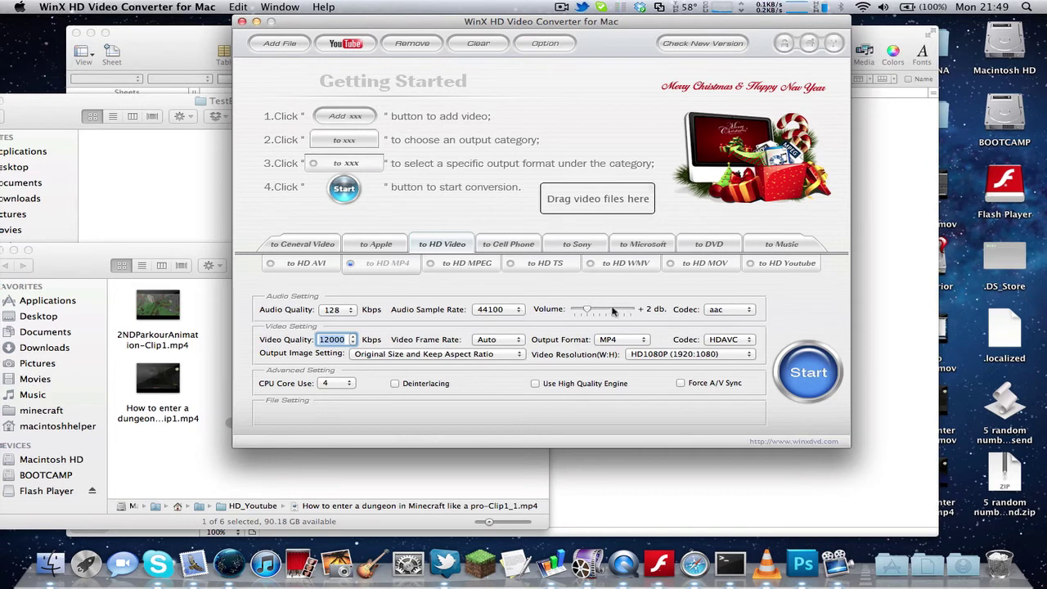
click(746, 312)
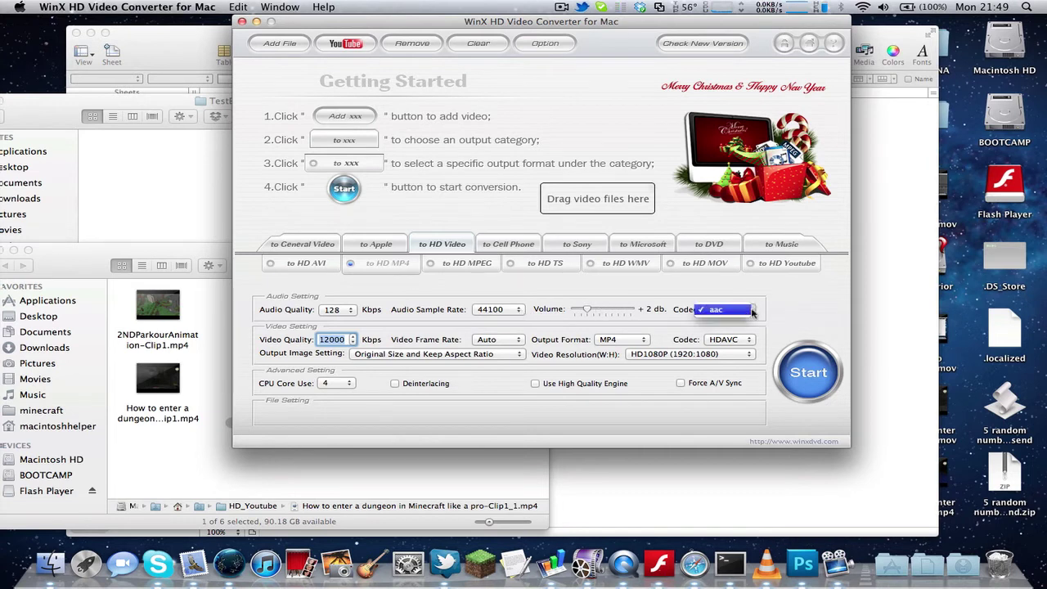
click(728, 312)
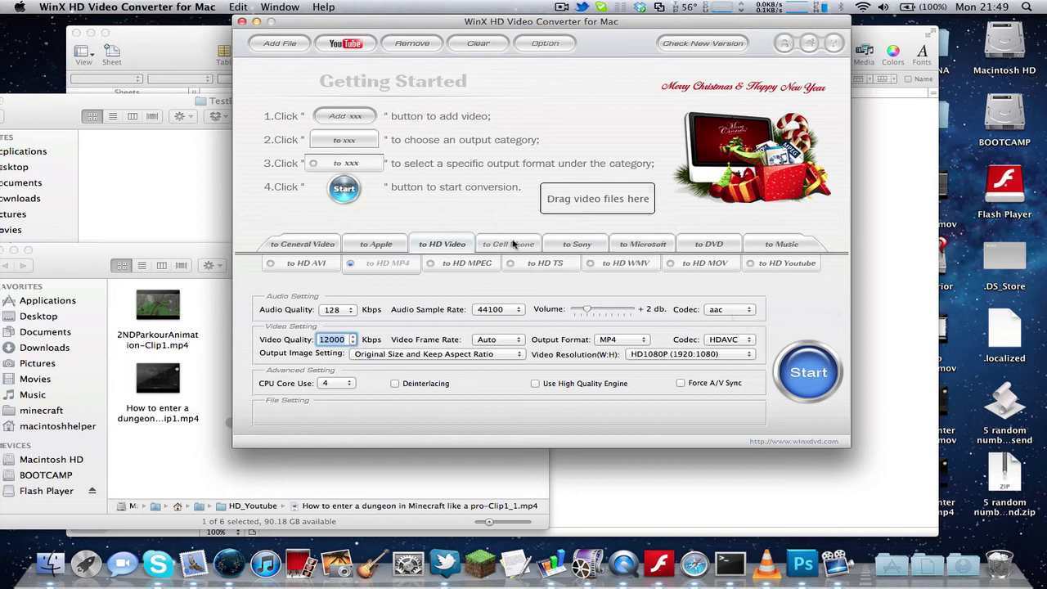
Step: Check the audio codec choices of the Music output category
click(784, 242)
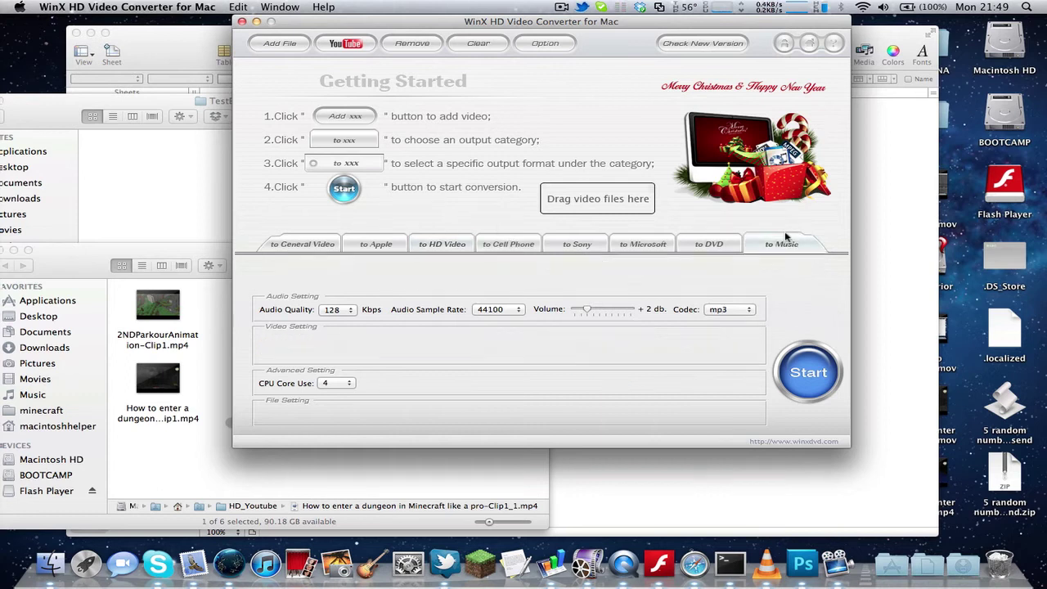
click(728, 309)
click(727, 309)
Step: Return to the HD MP4 format in the HD Video category and set its video resolution to HD720P (1280:720)
click(423, 245)
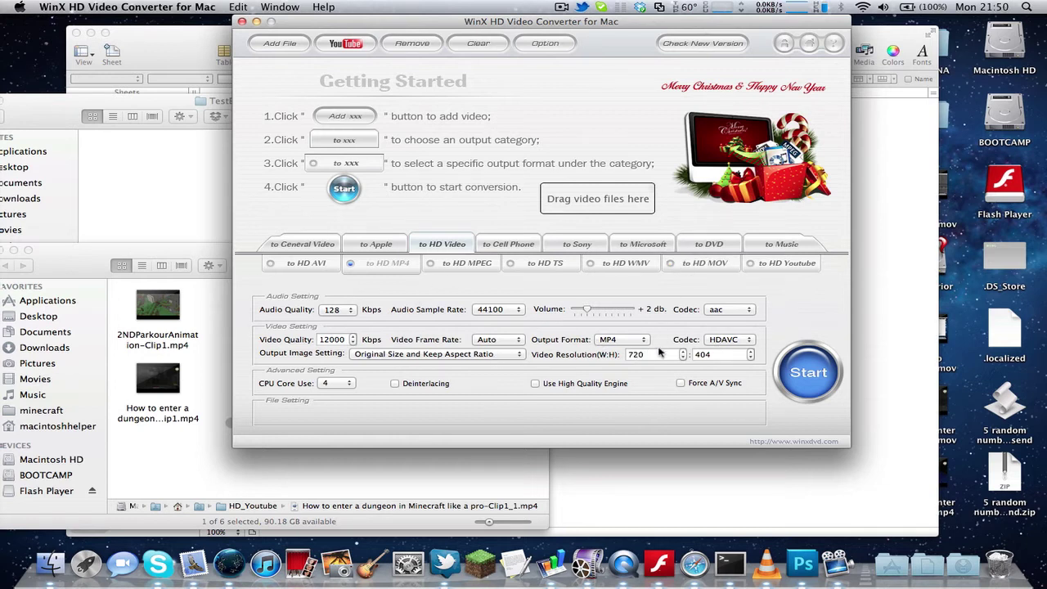
click(463, 264)
click(382, 265)
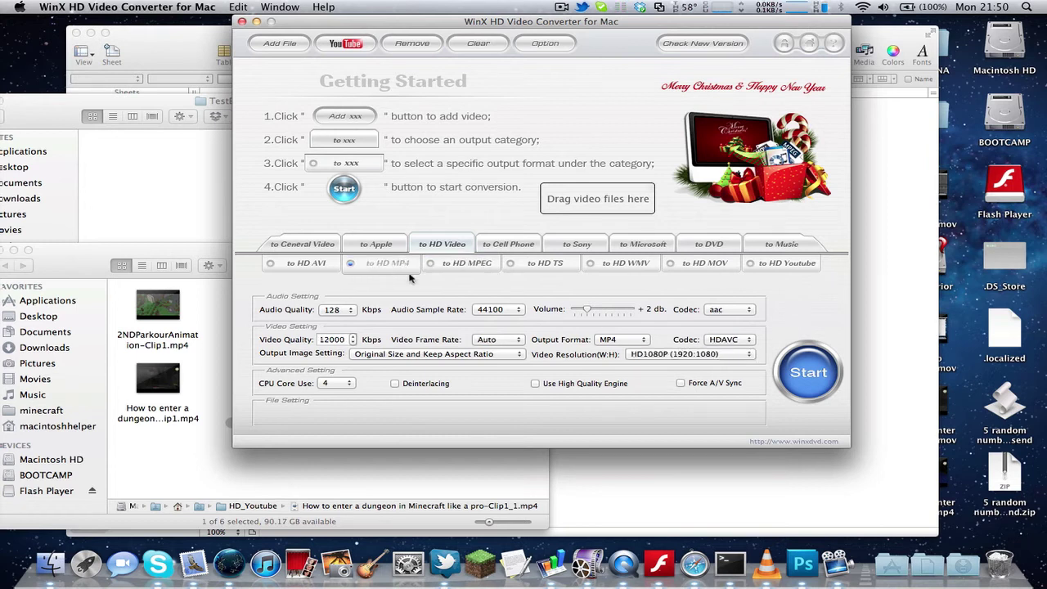
click(675, 360)
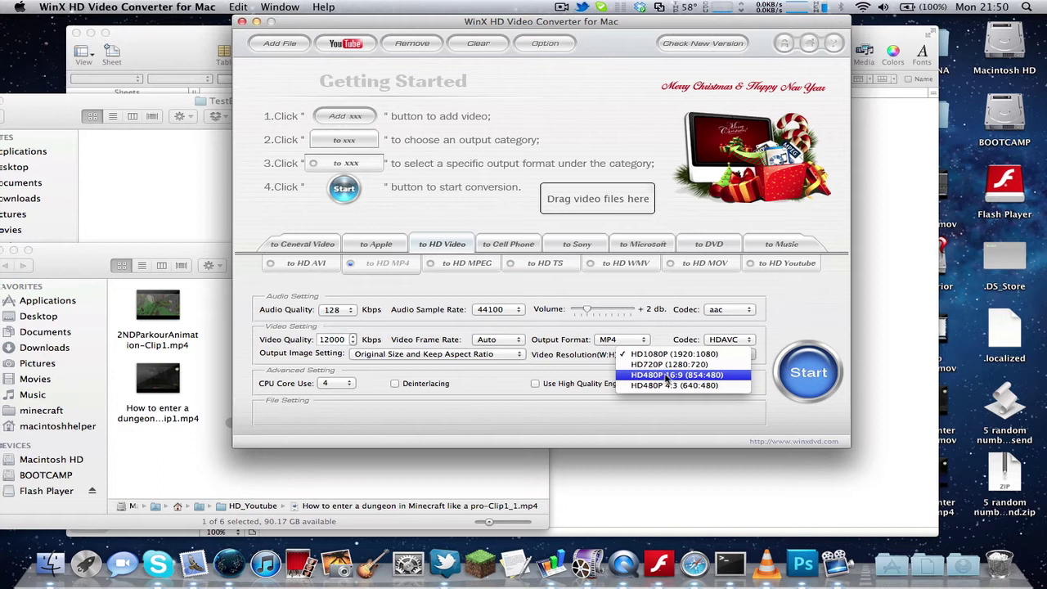
click(669, 364)
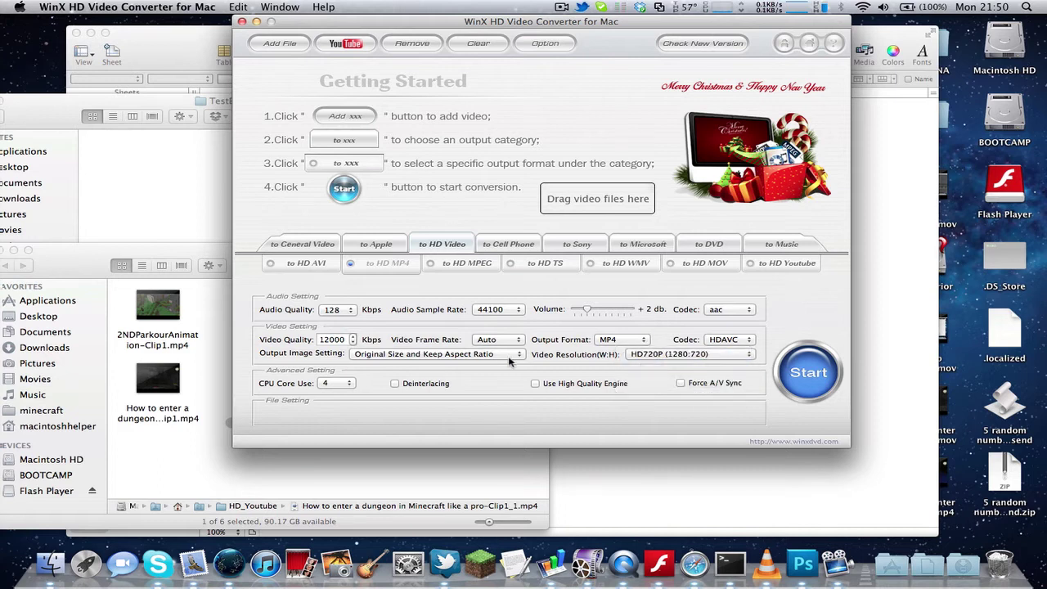
Step: Examine the video quality value and the frame rate, output format and resolution choices of the HD MP4 format
click(320, 339)
double_click(321, 339)
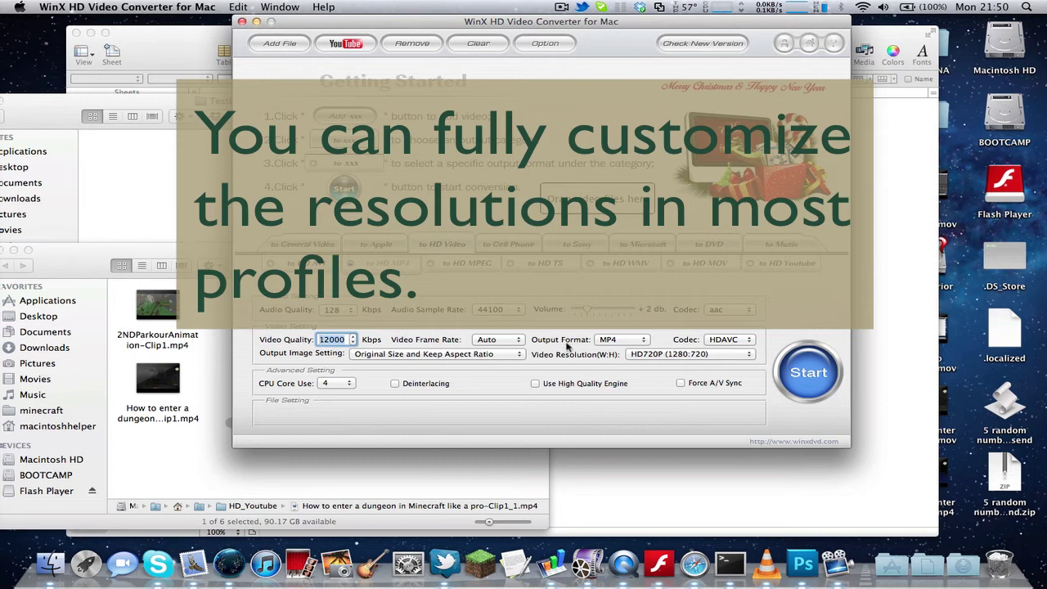
click(511, 346)
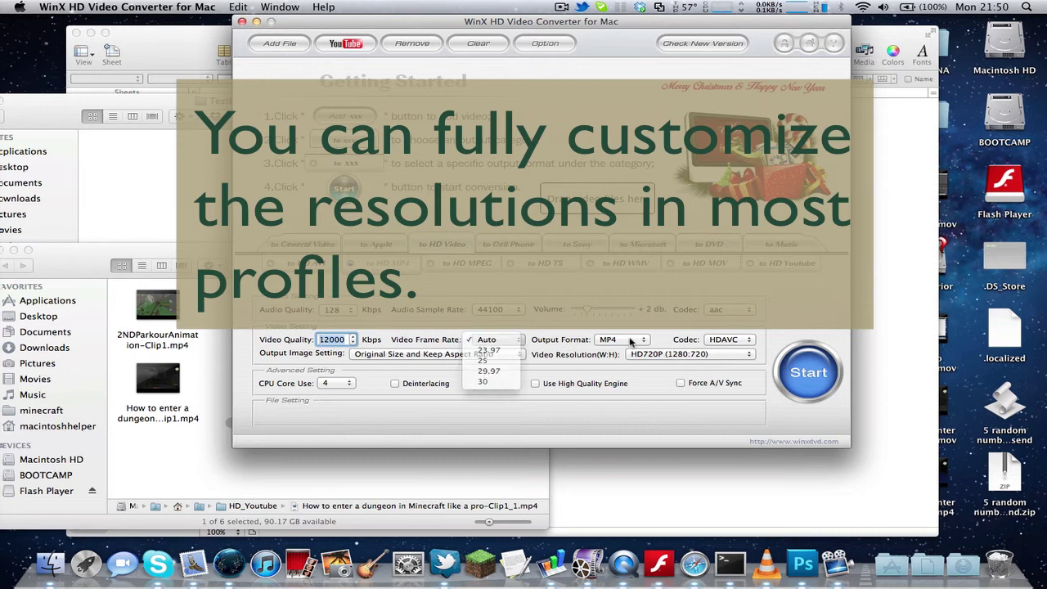
click(462, 342)
click(462, 341)
click(427, 409)
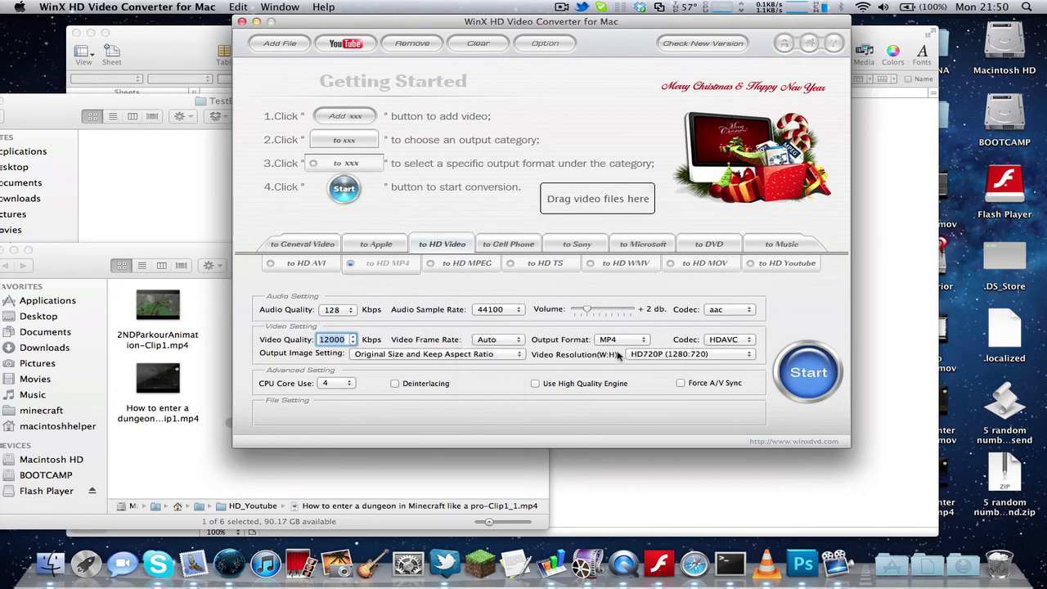
click(618, 338)
click(672, 356)
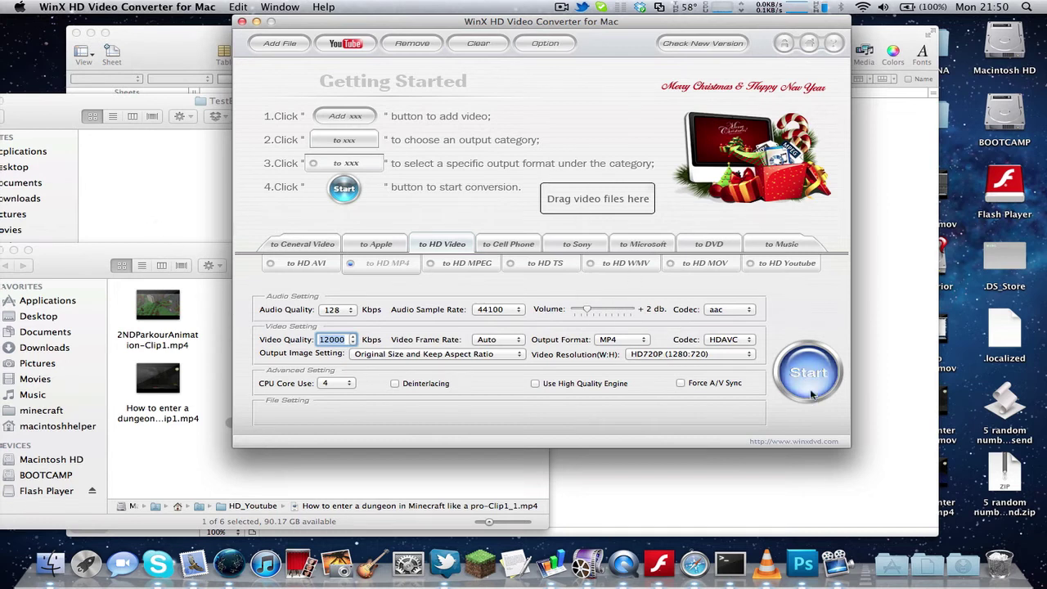
Step: Open the converter's options and examine the output type and iPad profile choices in the profile settings
click(561, 48)
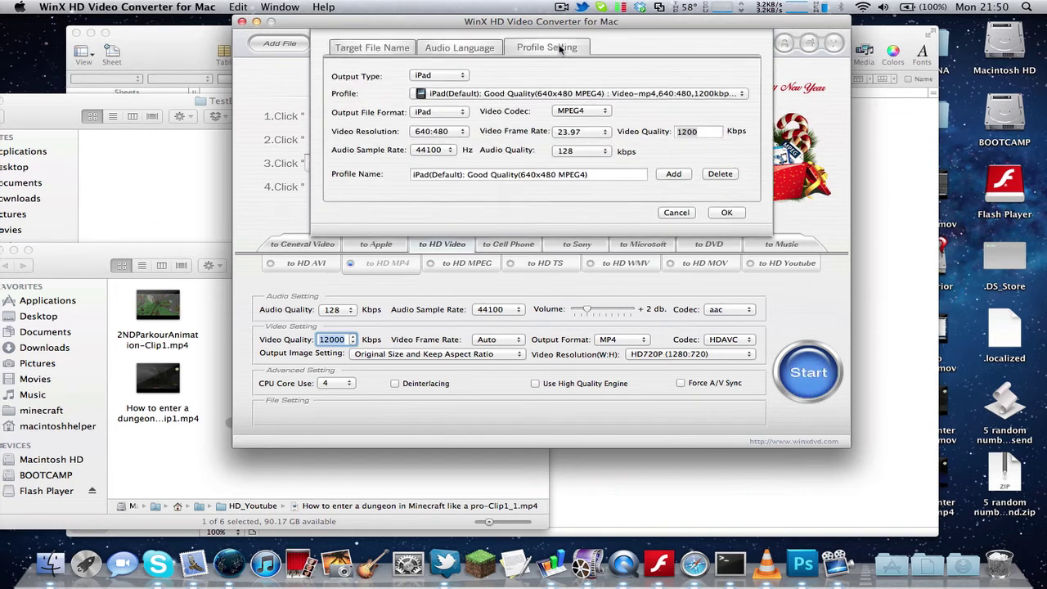
click(463, 74)
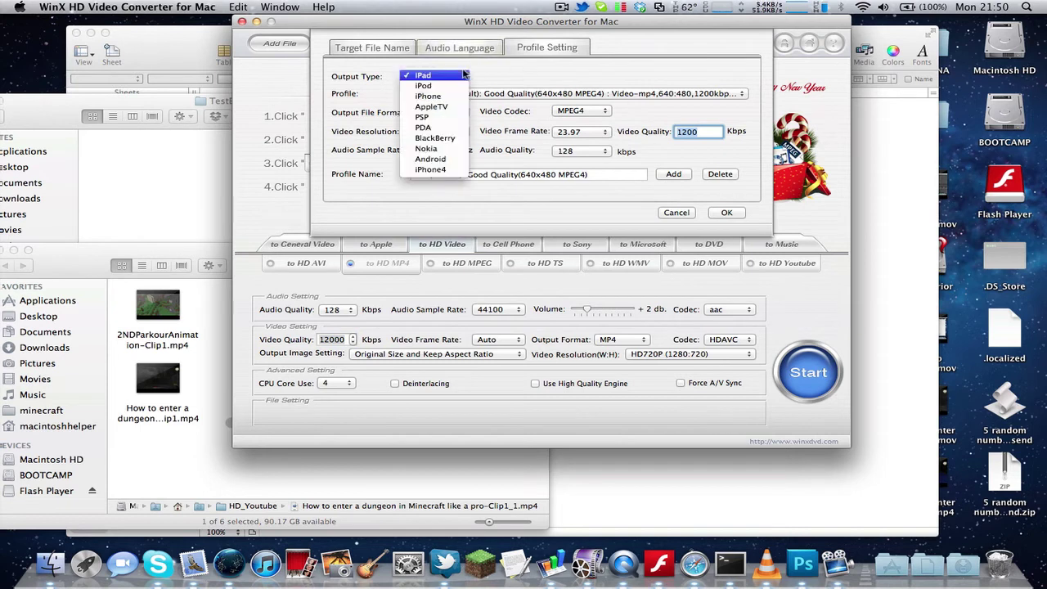
click(586, 99)
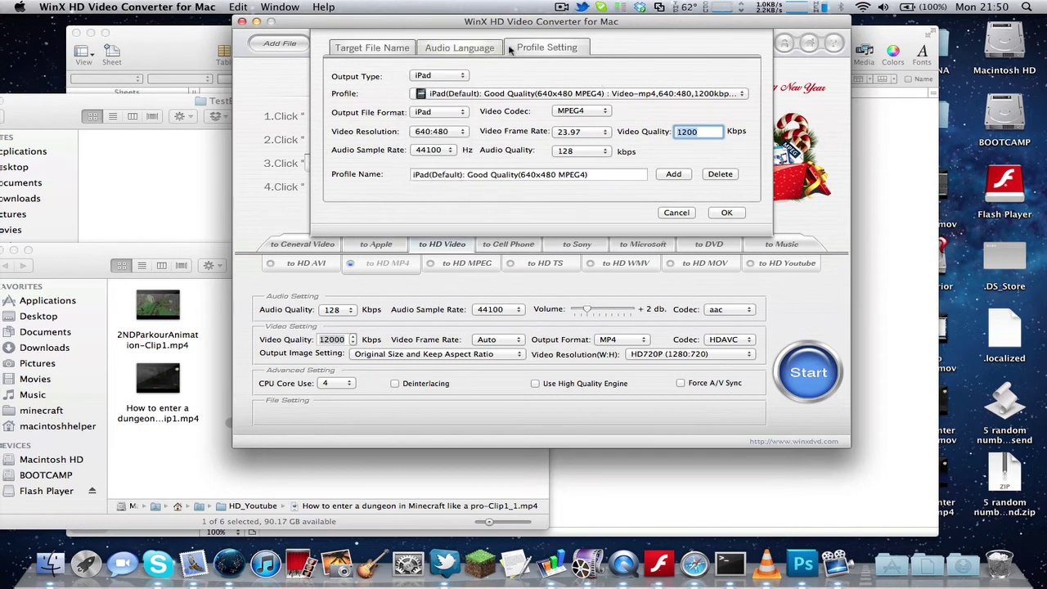
click(454, 47)
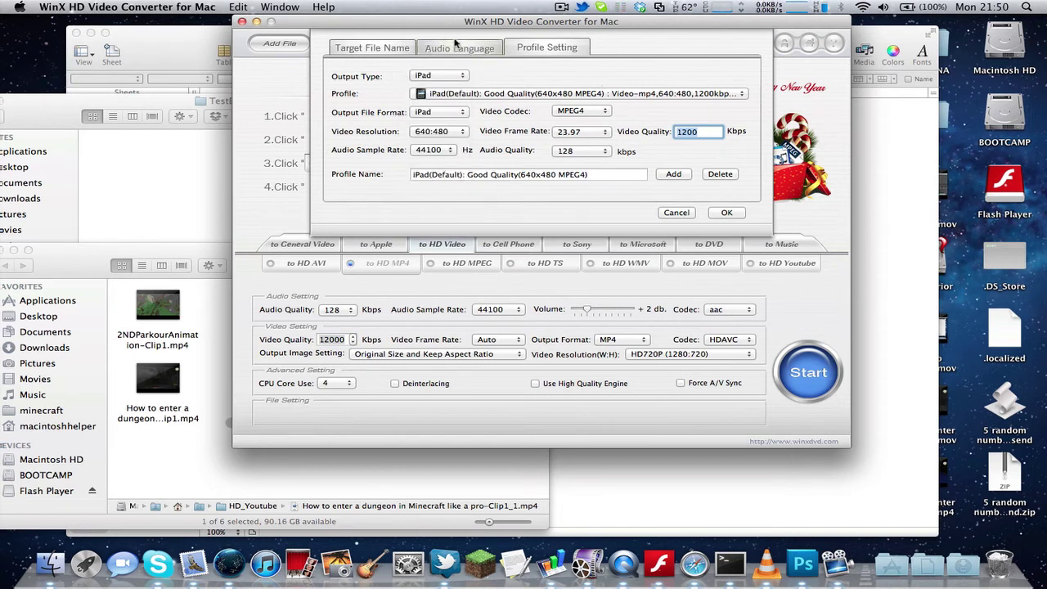
click(517, 48)
click(471, 94)
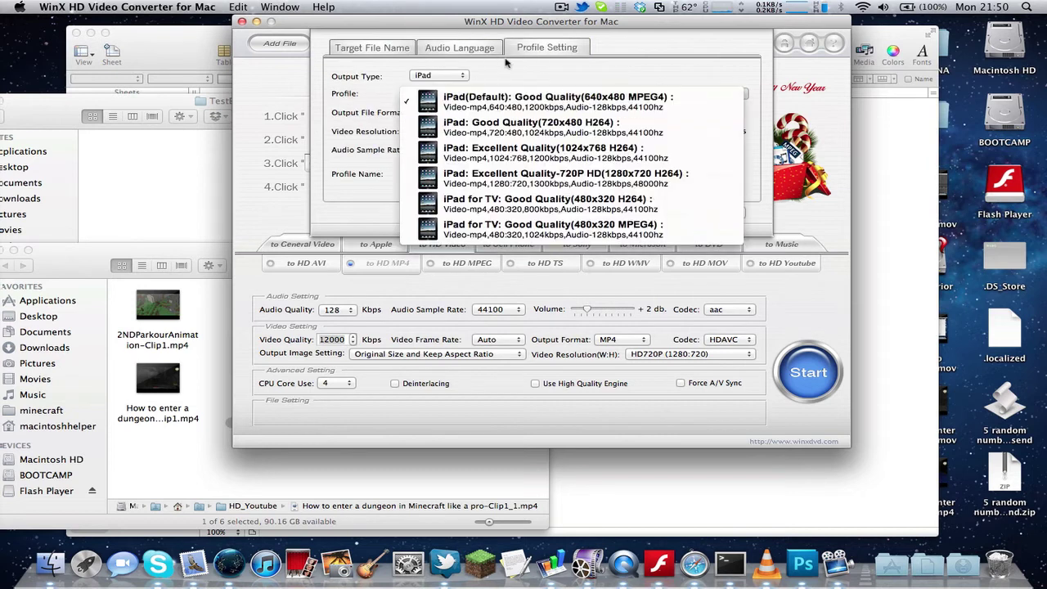
click(494, 50)
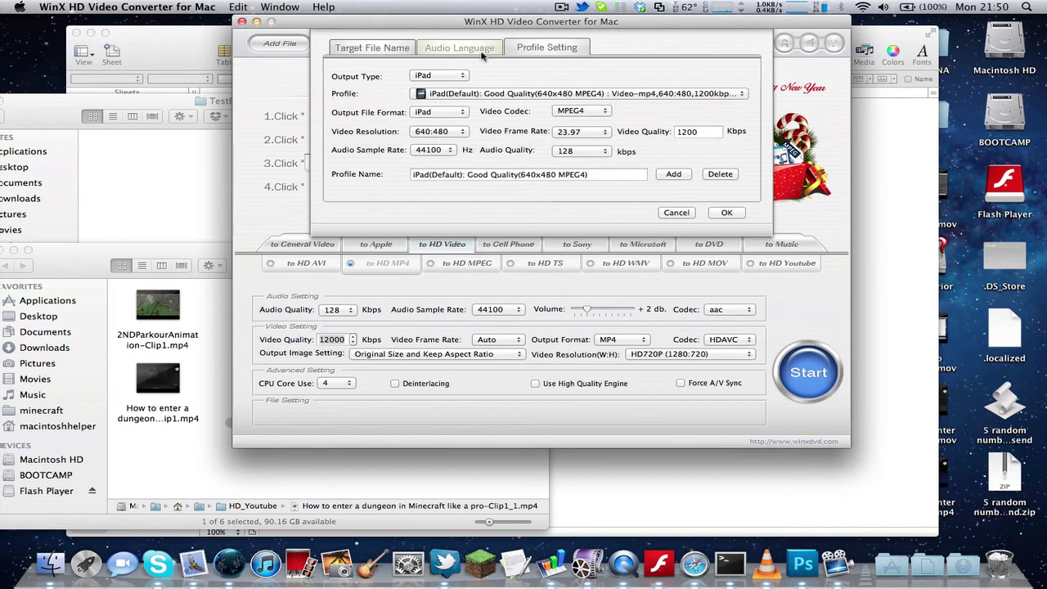
Step: Examine the default audio language choices in the options, keeping English
click(474, 49)
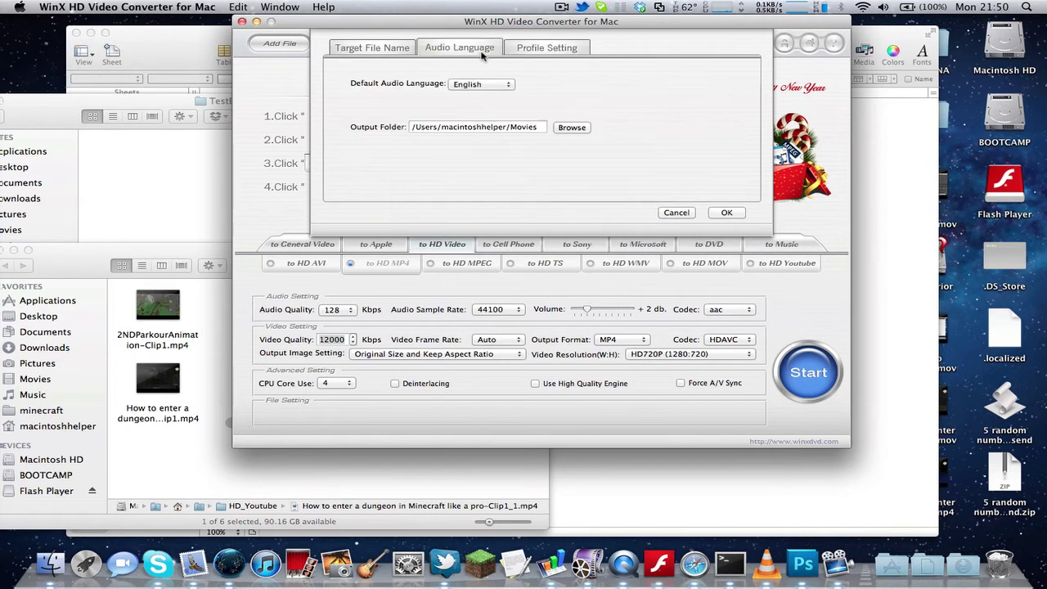
click(508, 86)
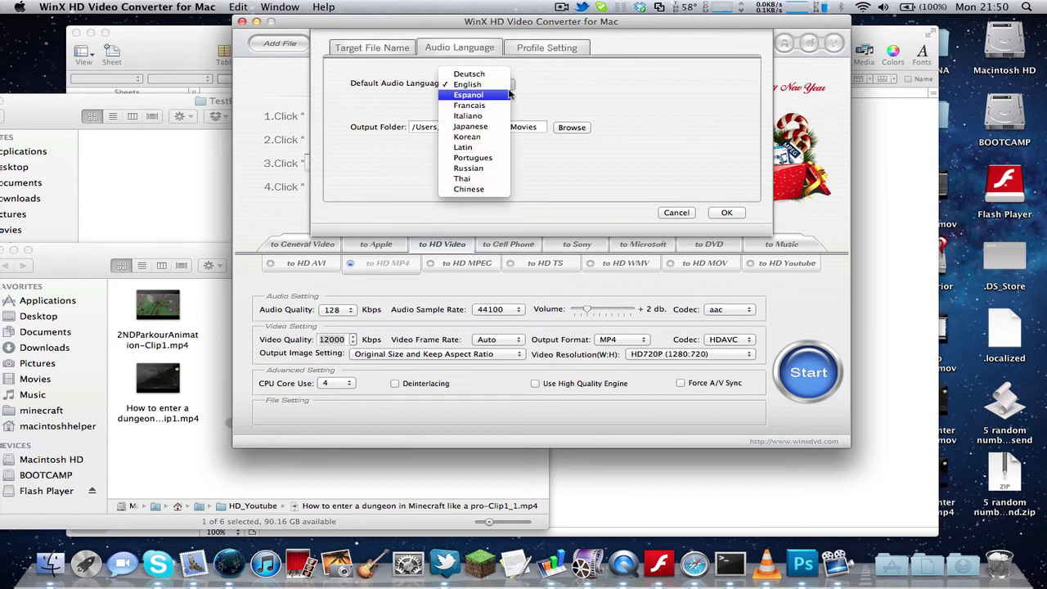
click(562, 109)
Step: Review the target file name template, profile settings and audio language options, and cancel the options without saving
click(361, 51)
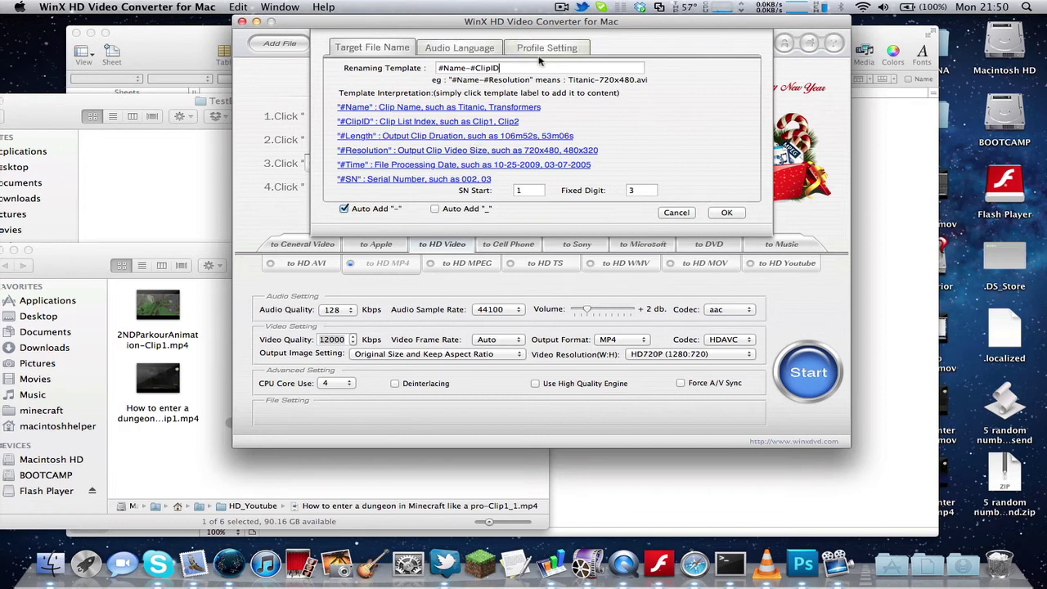
click(508, 51)
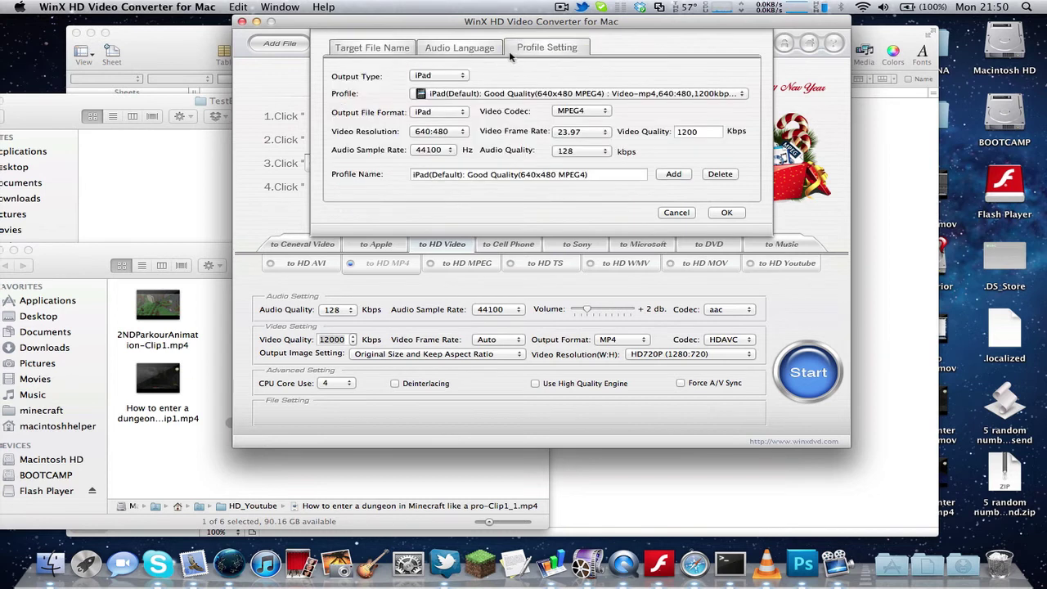
click(442, 49)
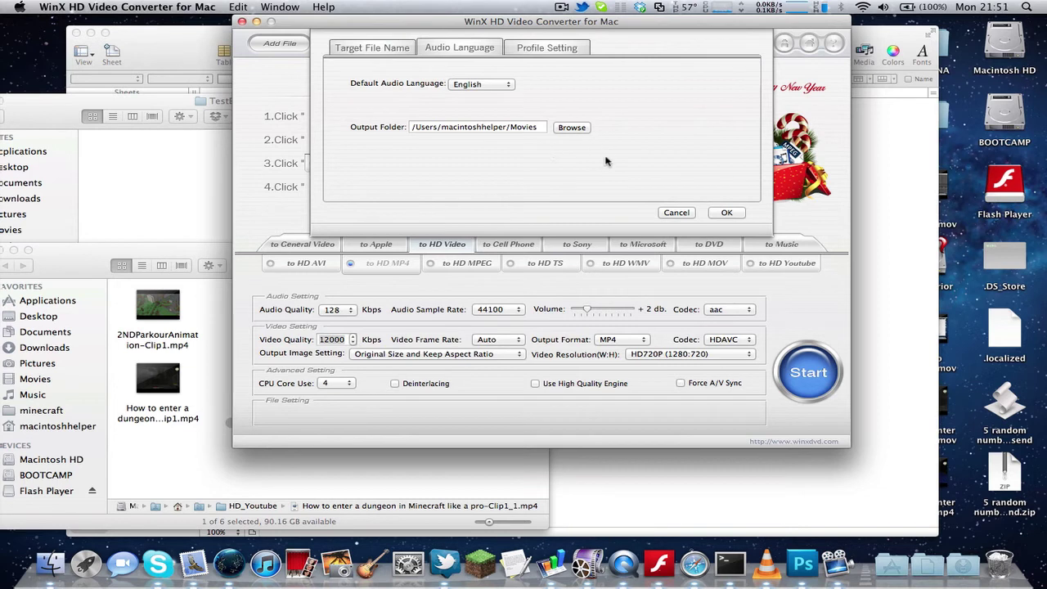
click(675, 212)
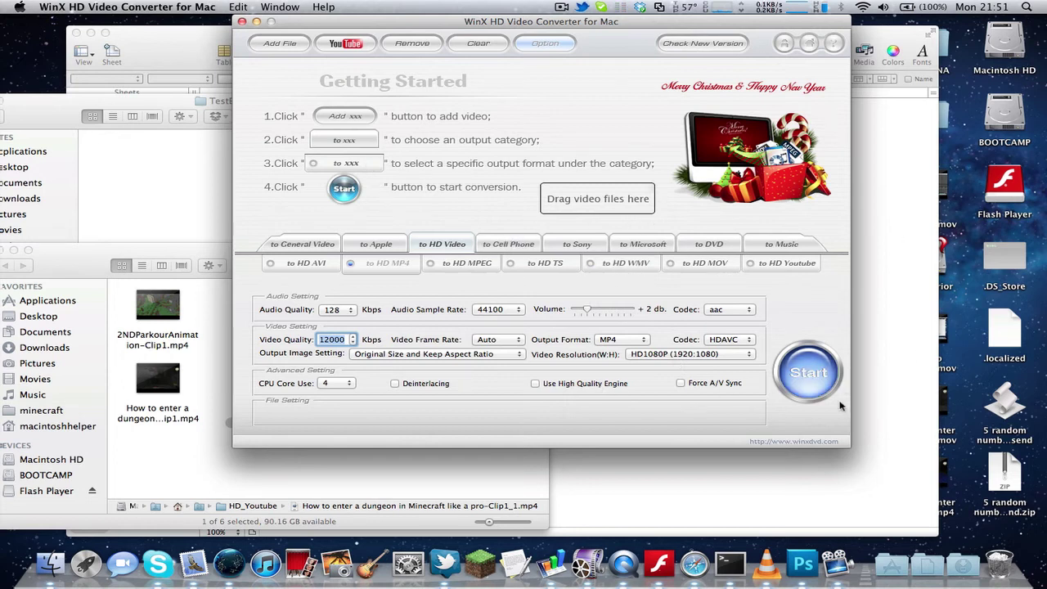
Step: Switch to the Numbers spreadsheet comparing WinX and Adobe Media Encoder, and reposition its window to uncover the Finder windows behind it
click(152, 36)
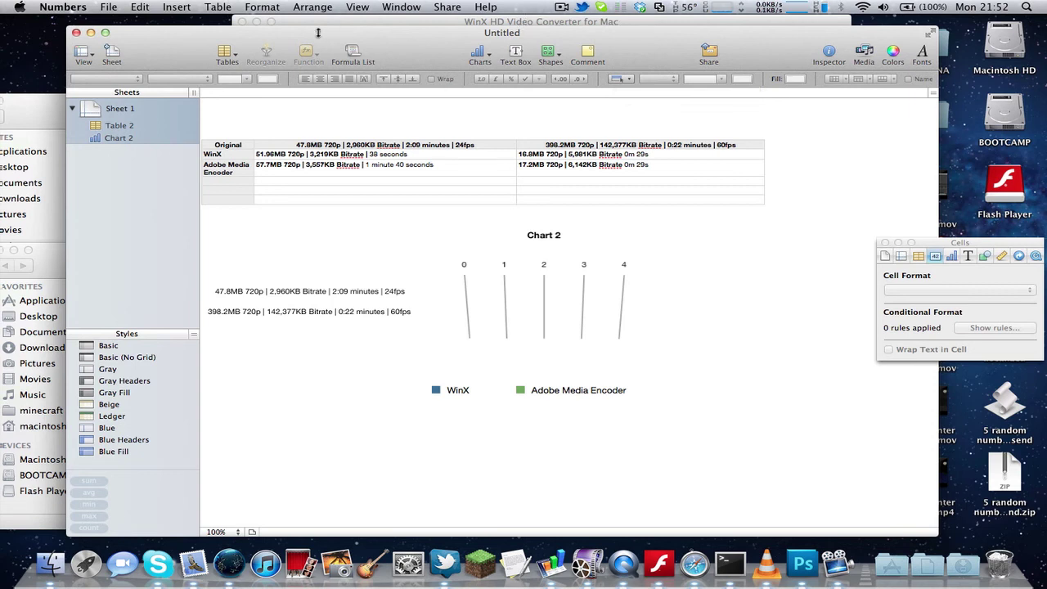
drag(542, 33, 561, 22)
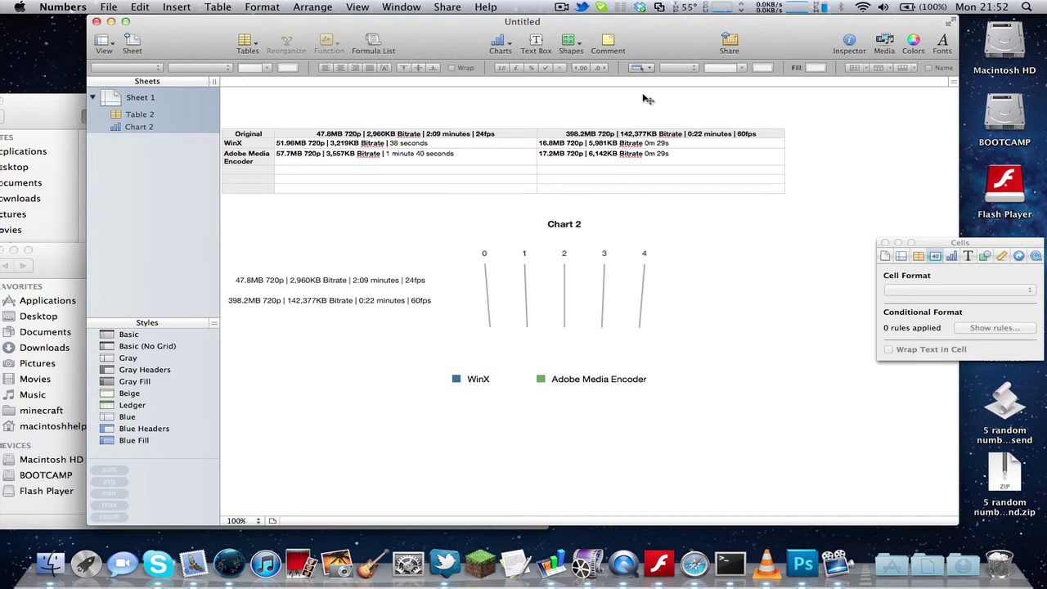
drag(649, 29, 674, 9)
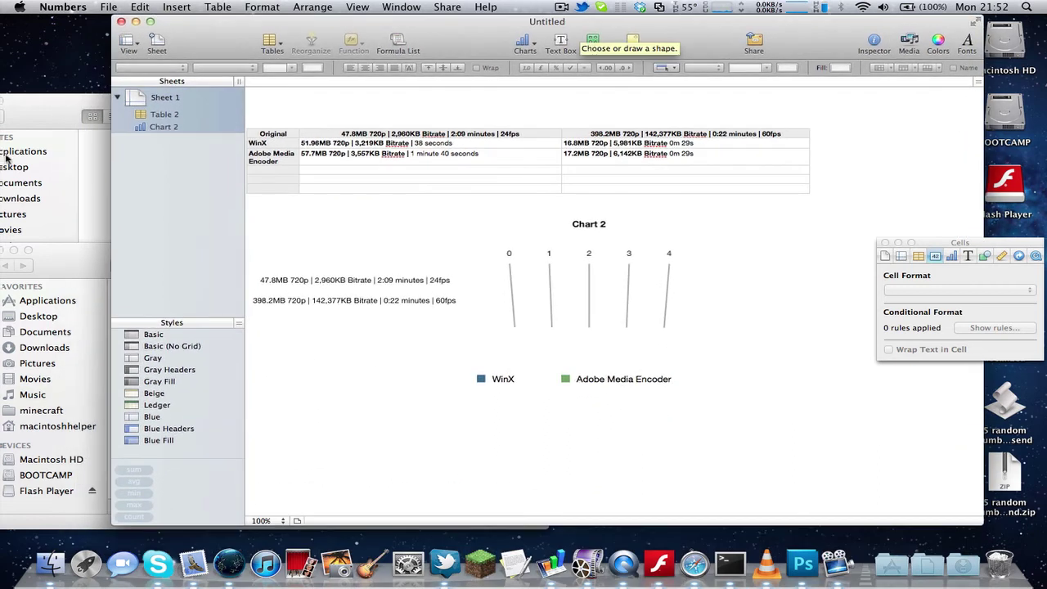
Step: Switch to the TestEncodeFiles window in Finder and open its WinX folder
click(90, 265)
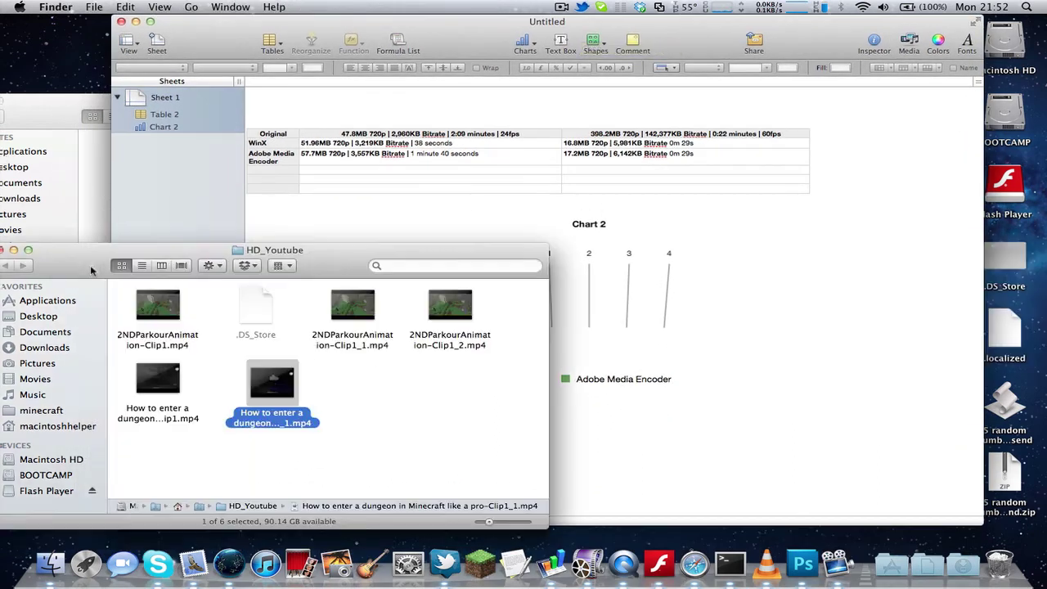
click(86, 197)
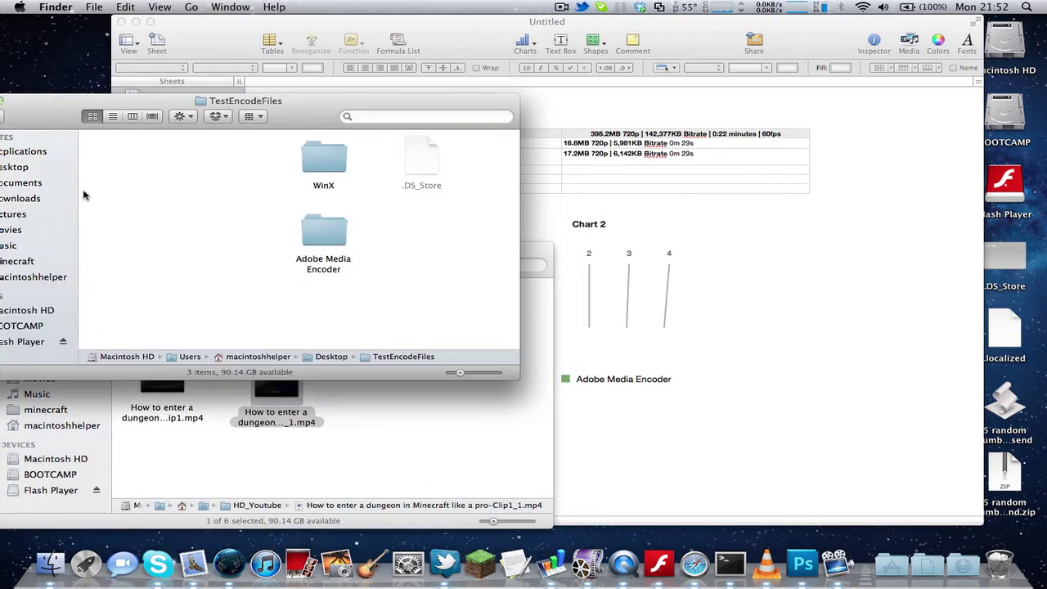
click(323, 162)
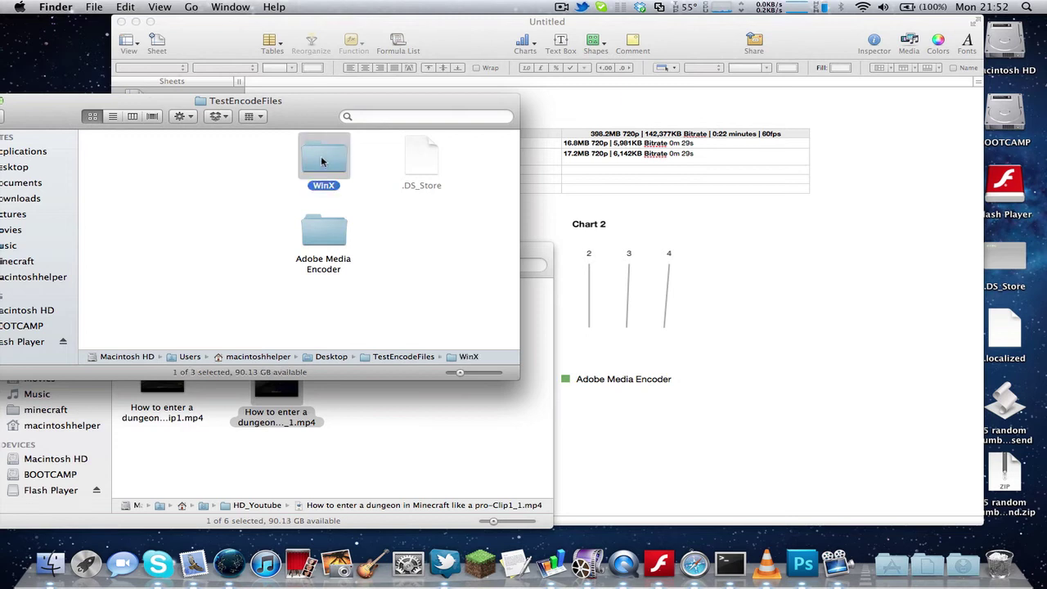
double_click(323, 162)
Step: Preview Original.mov and Re-encoded.mp4 in the WinX folder one after the other to compare their picture quality
click(159, 161)
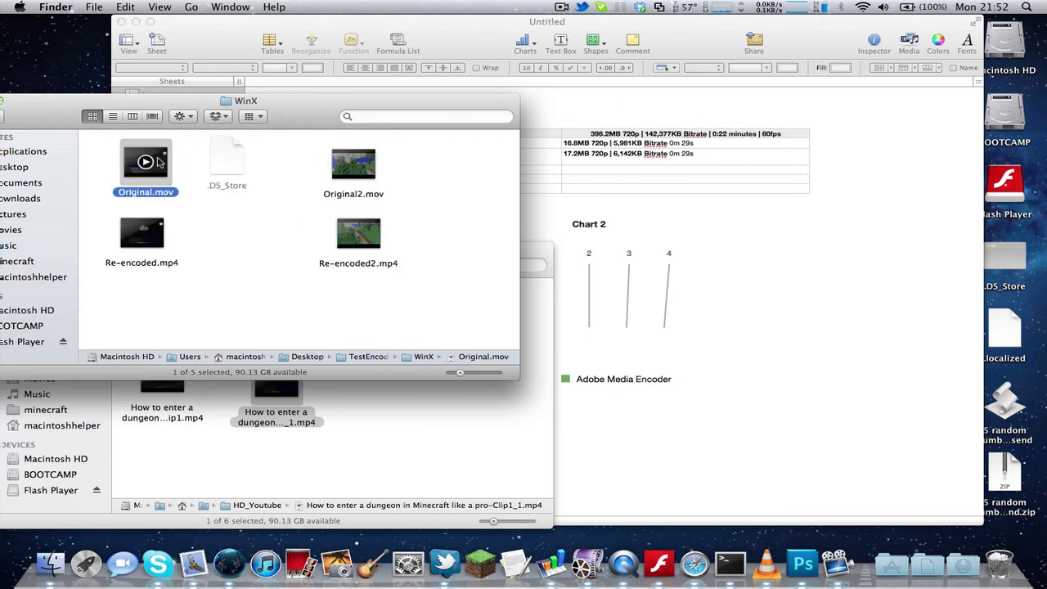
key(space)
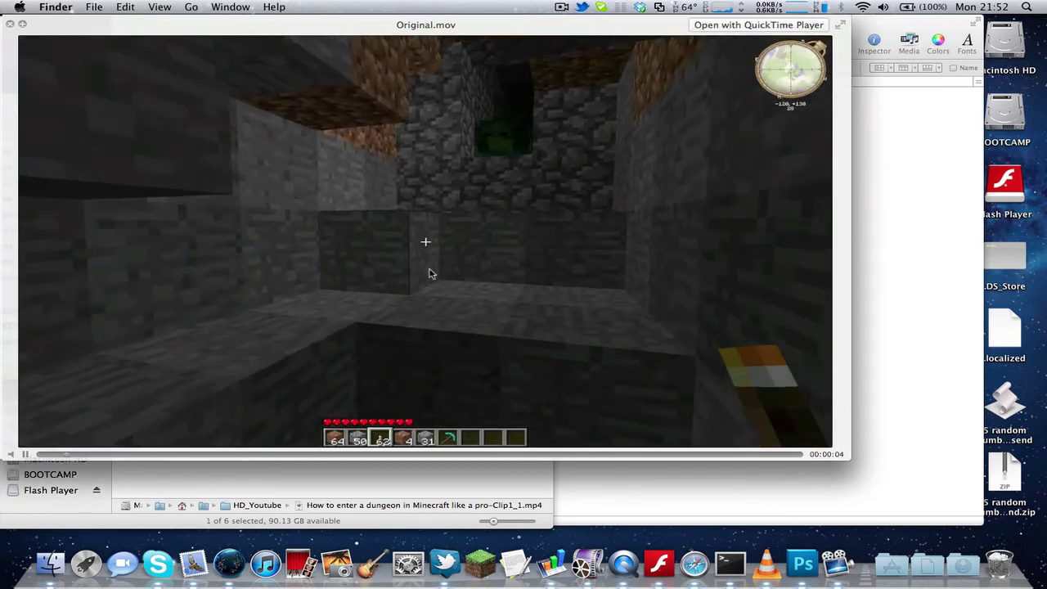
key(space)
click(141, 236)
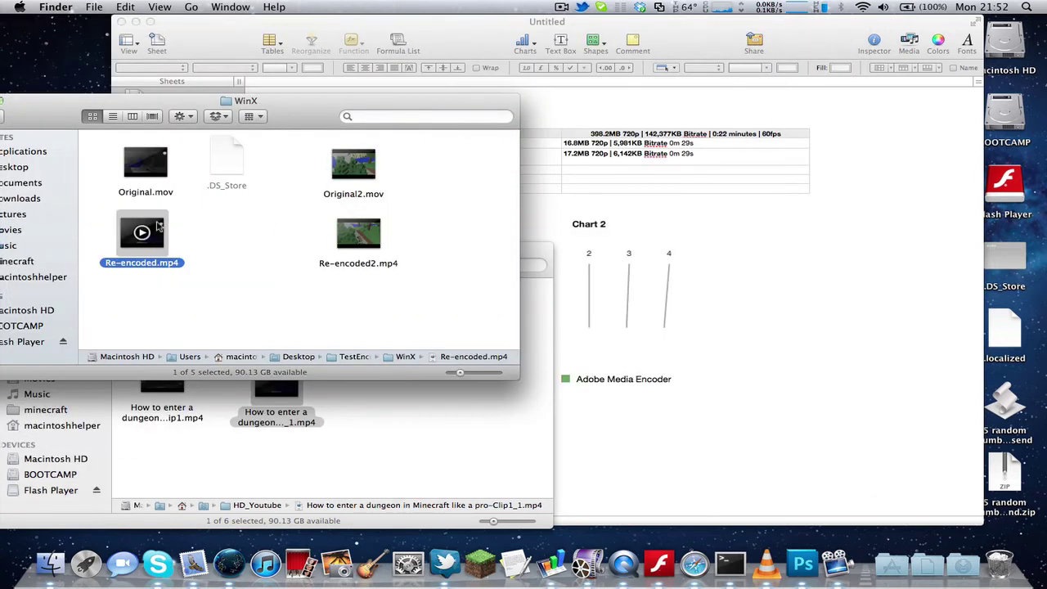
key(space)
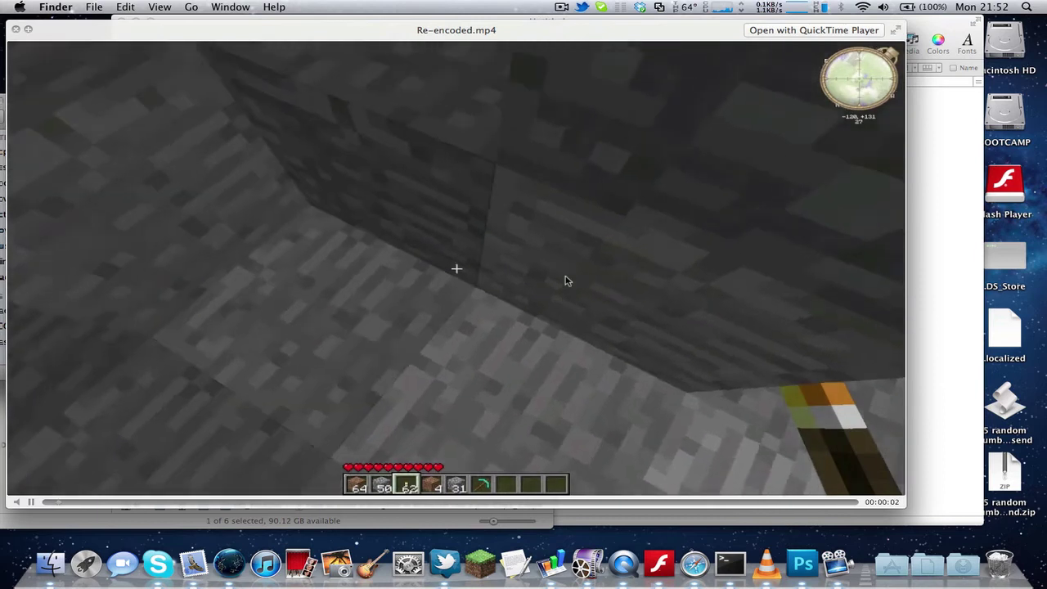
Step: Close the Re-encoded.mp4 preview and open the Adobe Media Encoder folder inside TestEncodeFiles
key(space)
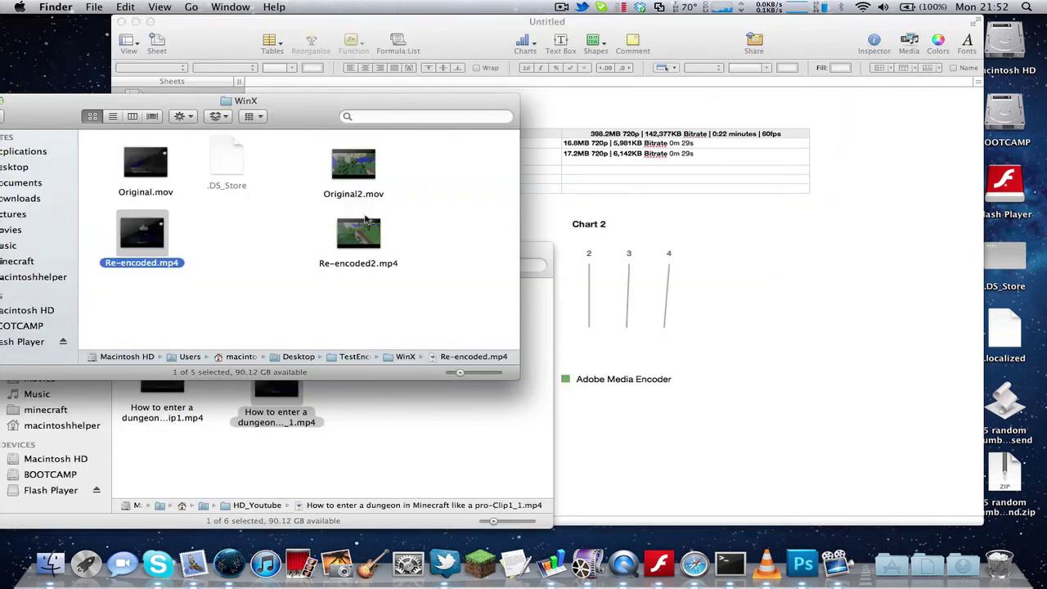
drag(40, 117, 99, 117)
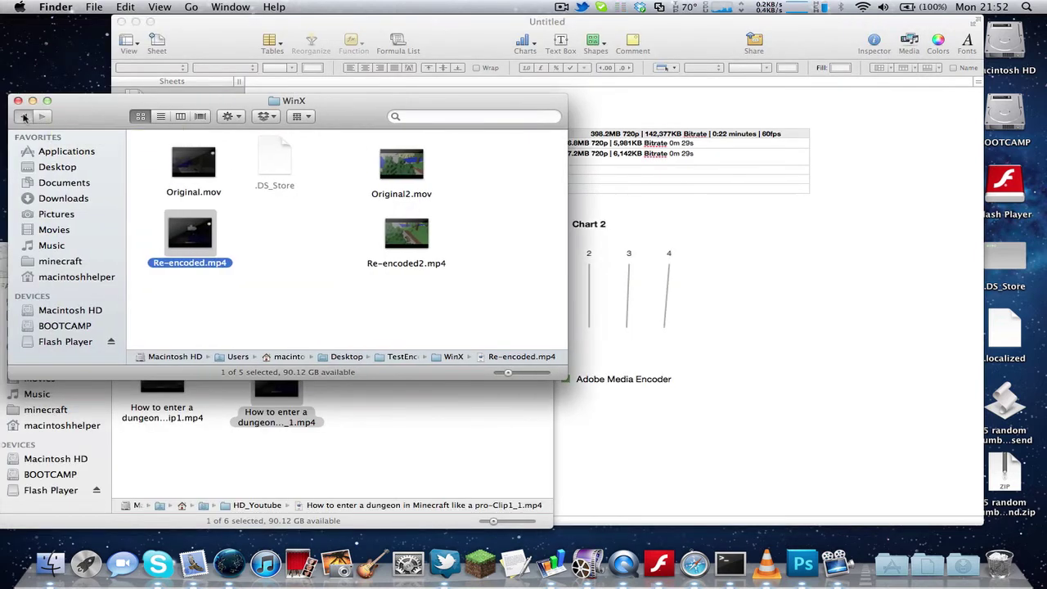
click(23, 116)
click(372, 229)
double_click(372, 229)
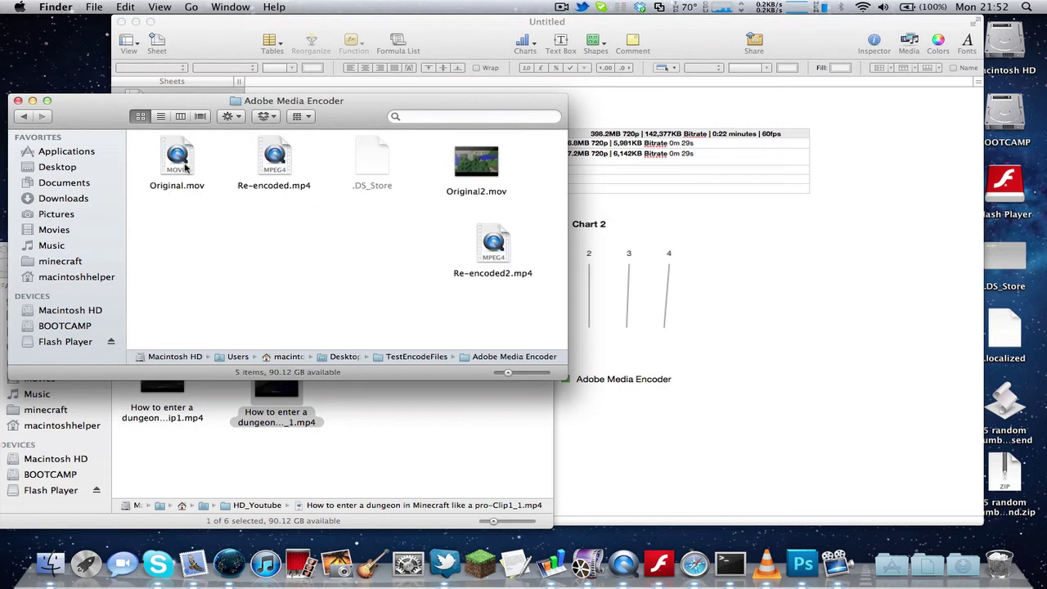
Step: Preview Original.mov and Re-encoded.mp4 in the Adobe Media Encoder folder in turn to compare their picture quality
click(183, 165)
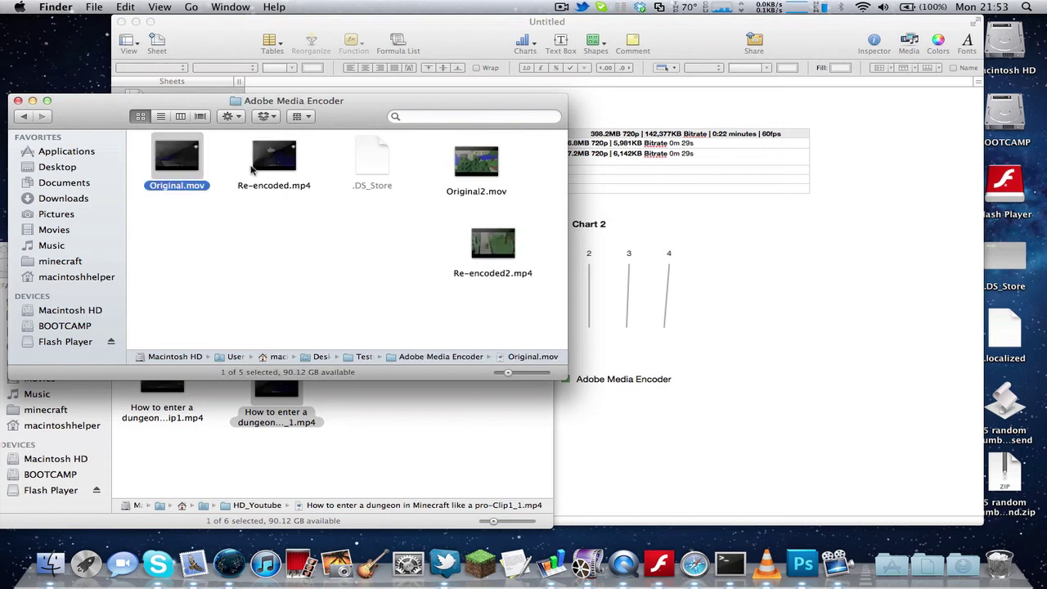
key(space)
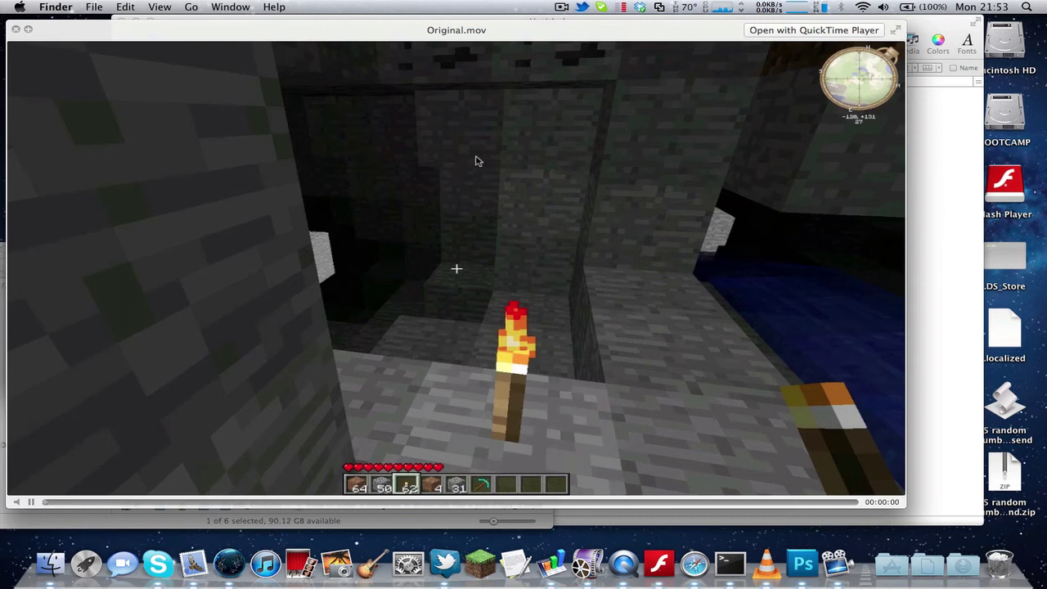
key(Down)
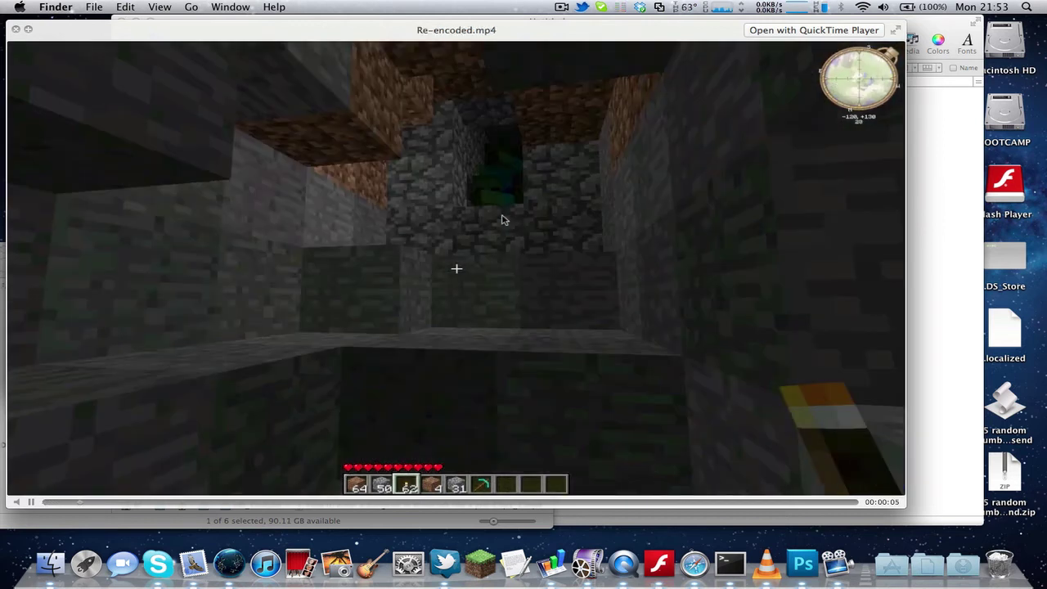
key(space)
click(403, 223)
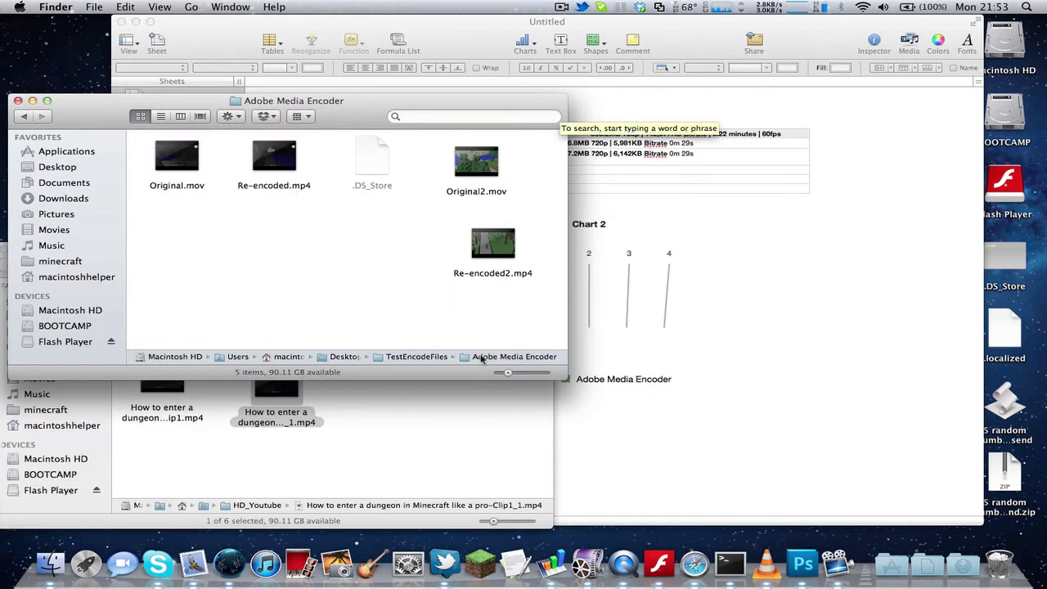
Step: Review the WinX and Adobe Media Encoder comparison in the Numbers spreadsheet, and switch back to WinX HD Video Converter
click(815, 306)
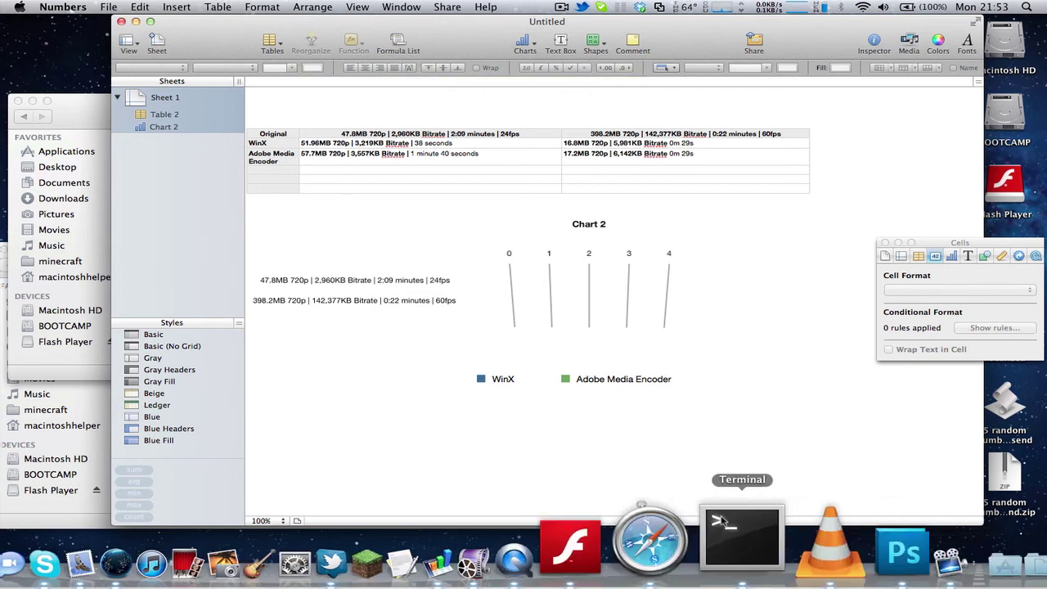
click(586, 548)
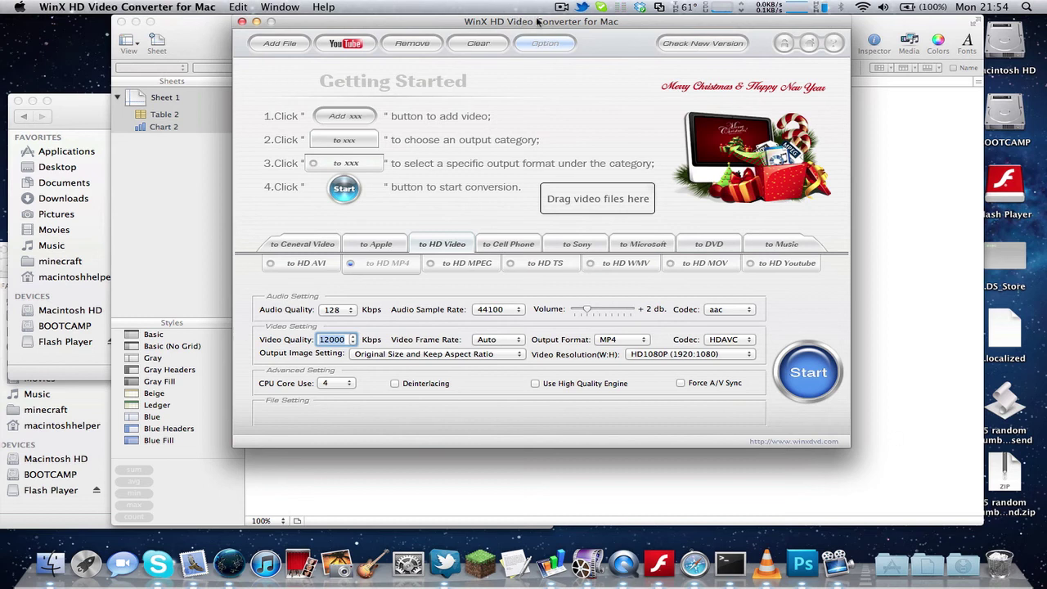
mouse_move(538, 22)
mouse_down()
mouse_move(516, 22)
mouse_move(527, 22)
mouse_up()
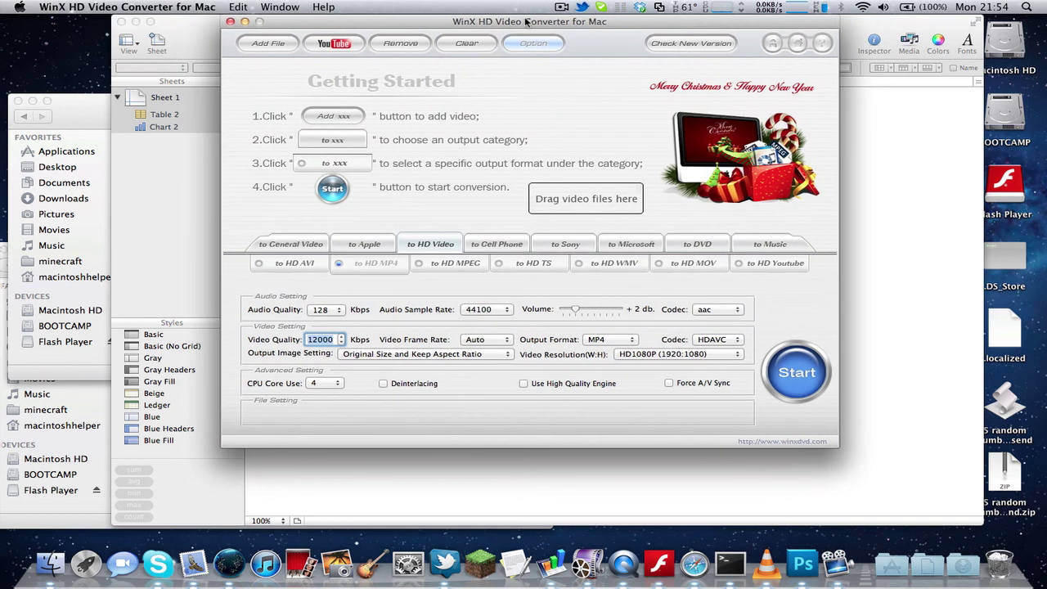
click(577, 521)
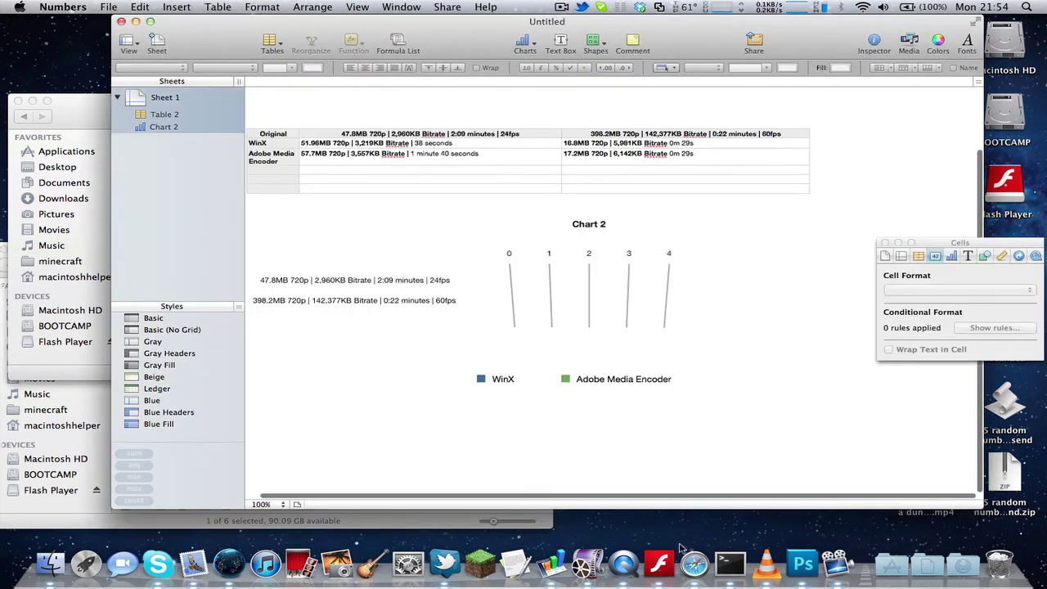
click(603, 531)
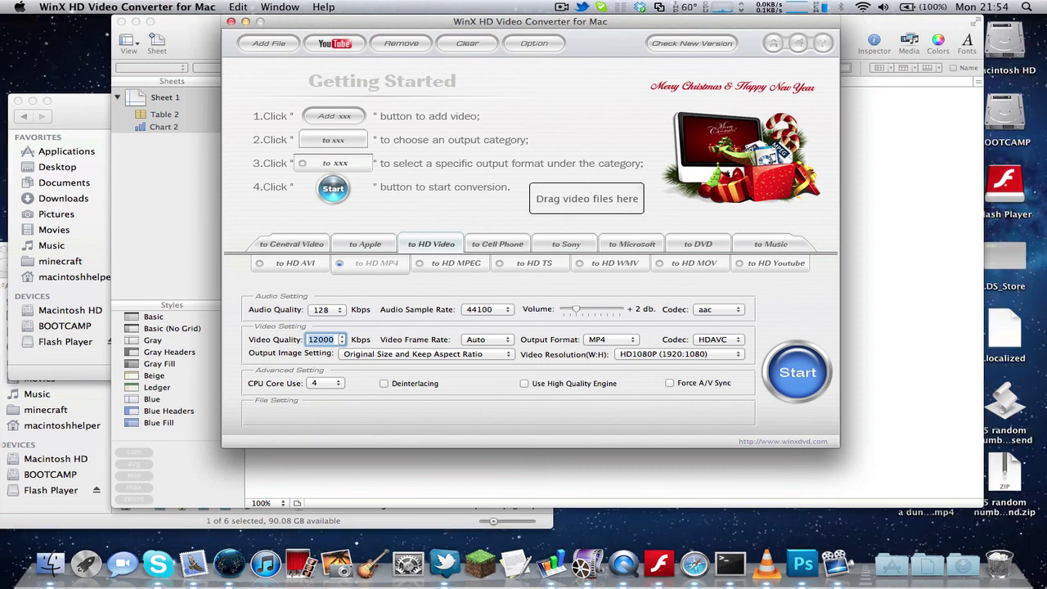
click(899, 486)
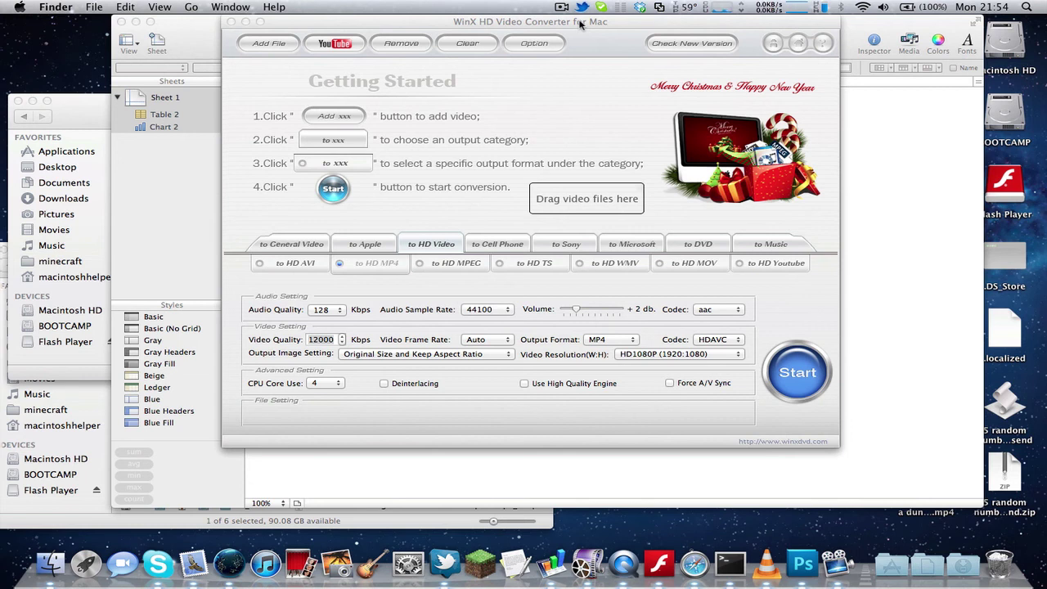
click(666, 163)
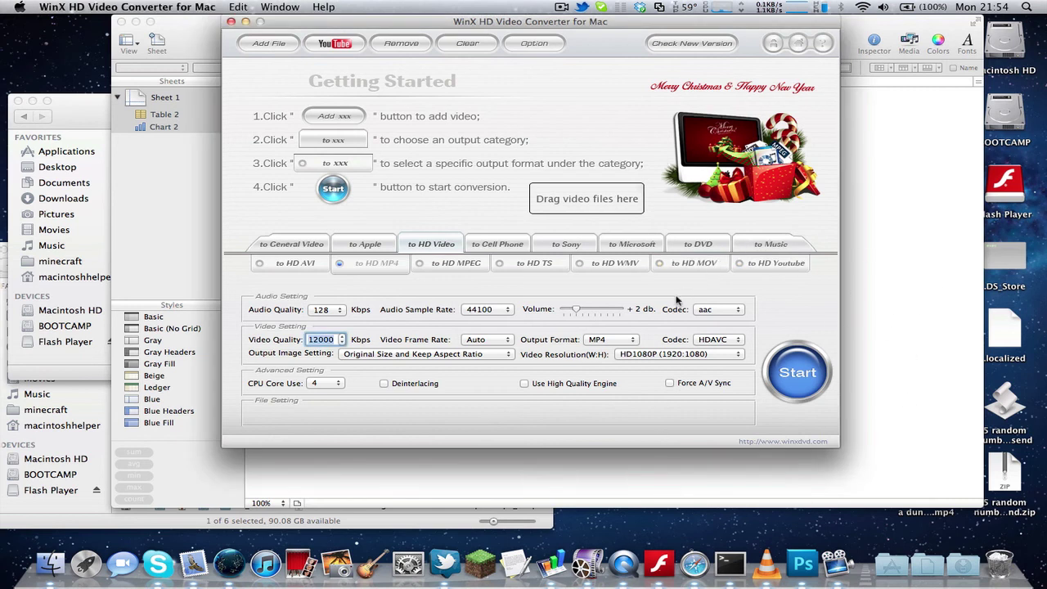
Step: Show the DVD output category and review its DVD format presets without choosing a different one
click(757, 244)
click(700, 244)
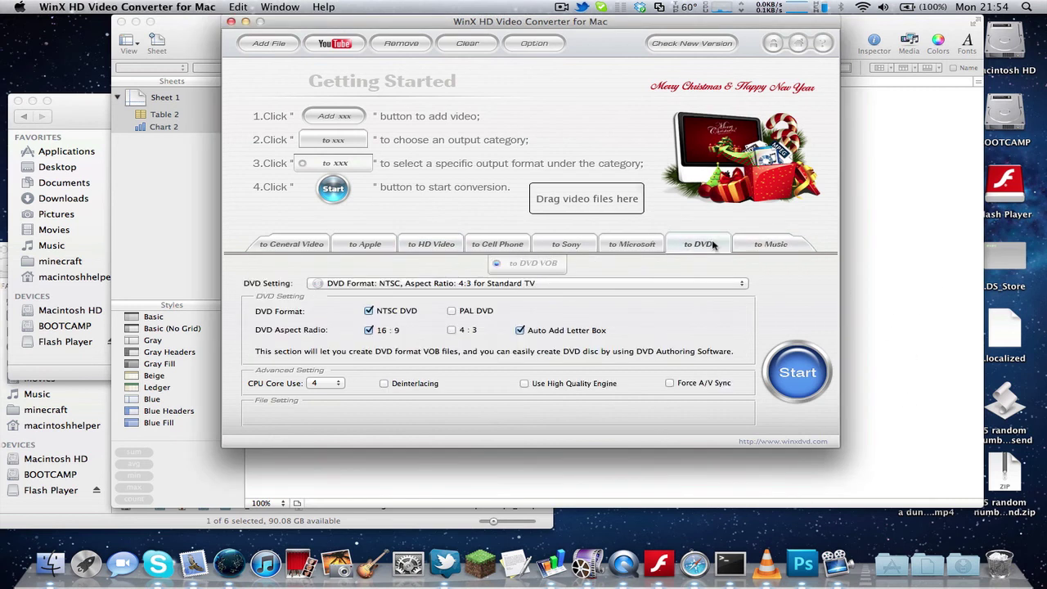
click(610, 281)
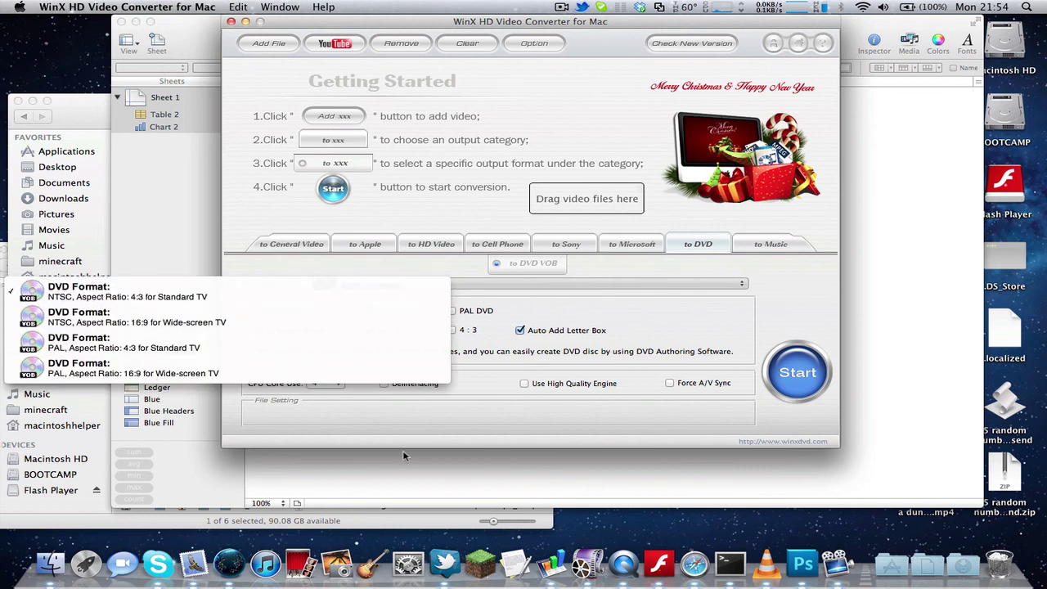
click(546, 444)
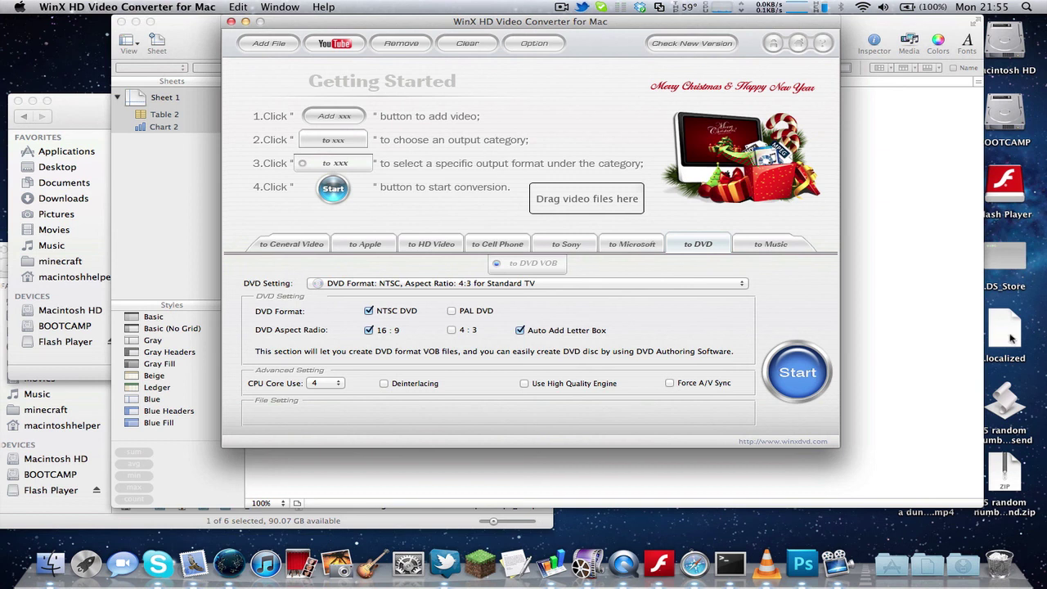
click(721, 283)
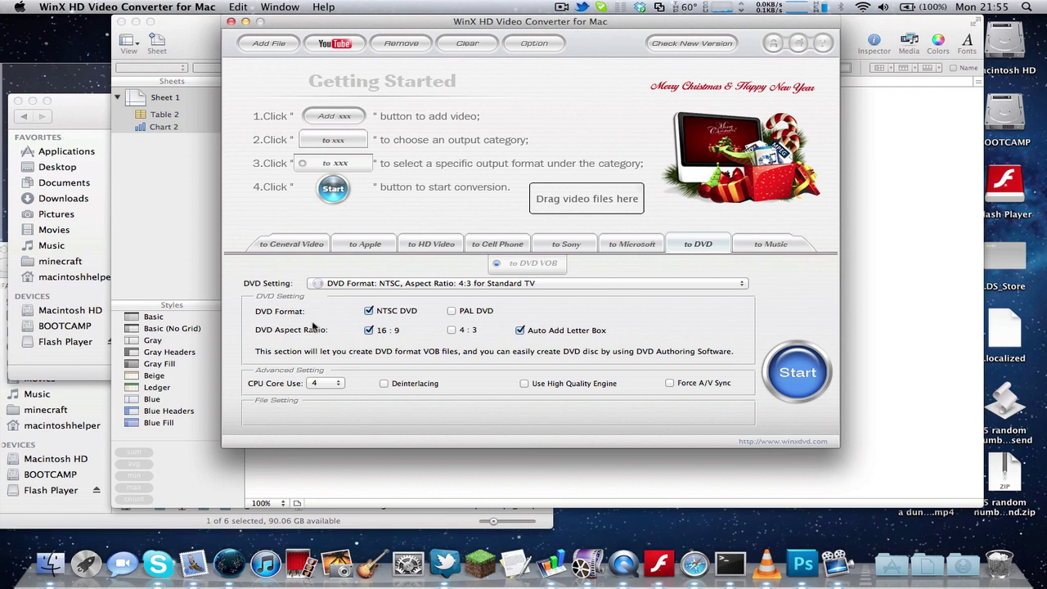
key(super+Tab)
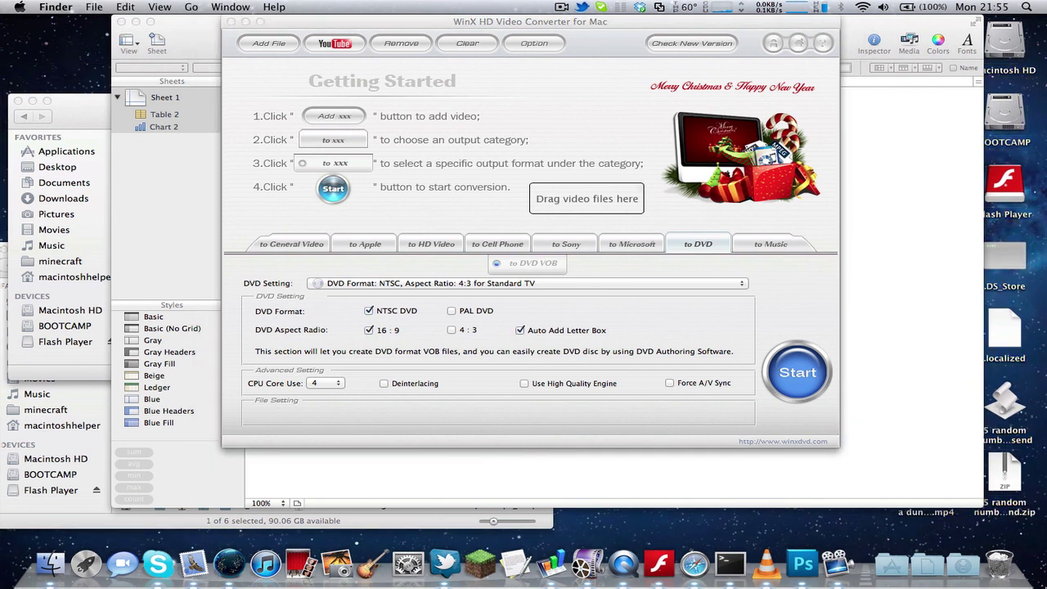